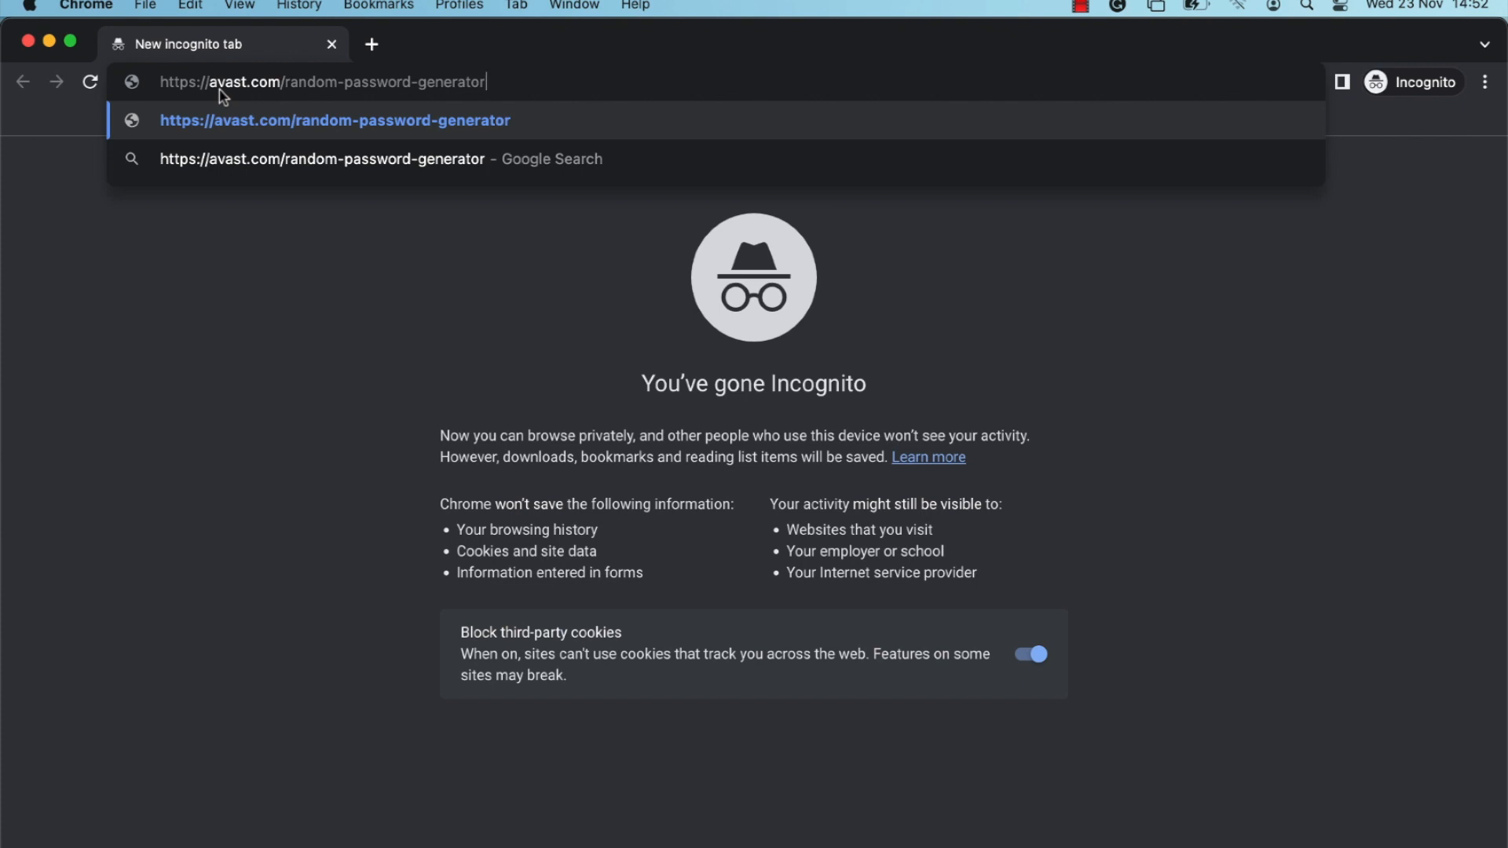
Generate a password that includes #$& characters on avast.com/random-password-generator and copy it to the clipboard.
key(Return)
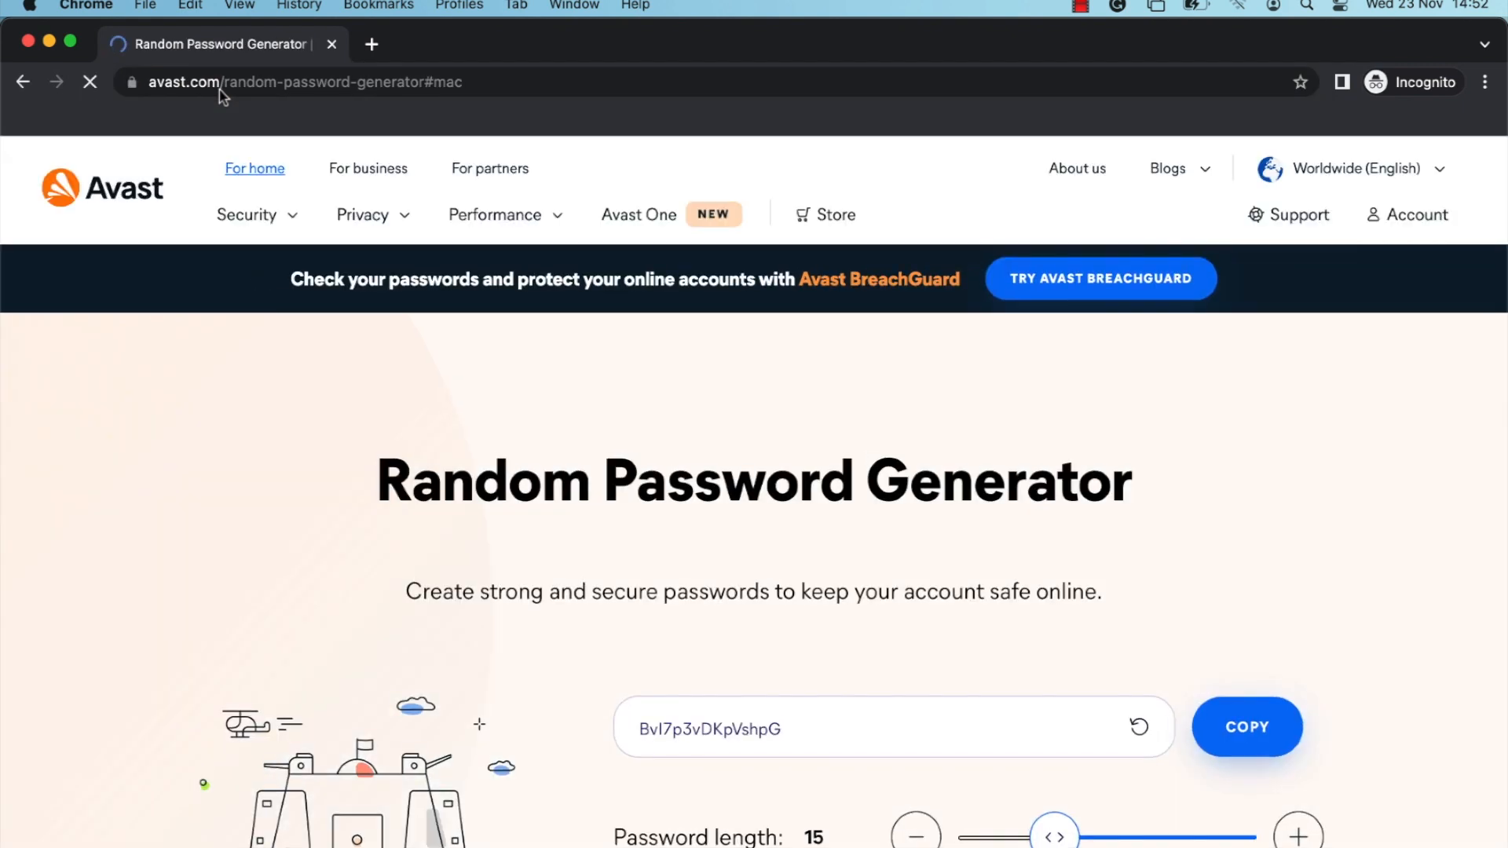
scroll(688, 697, down, 3)
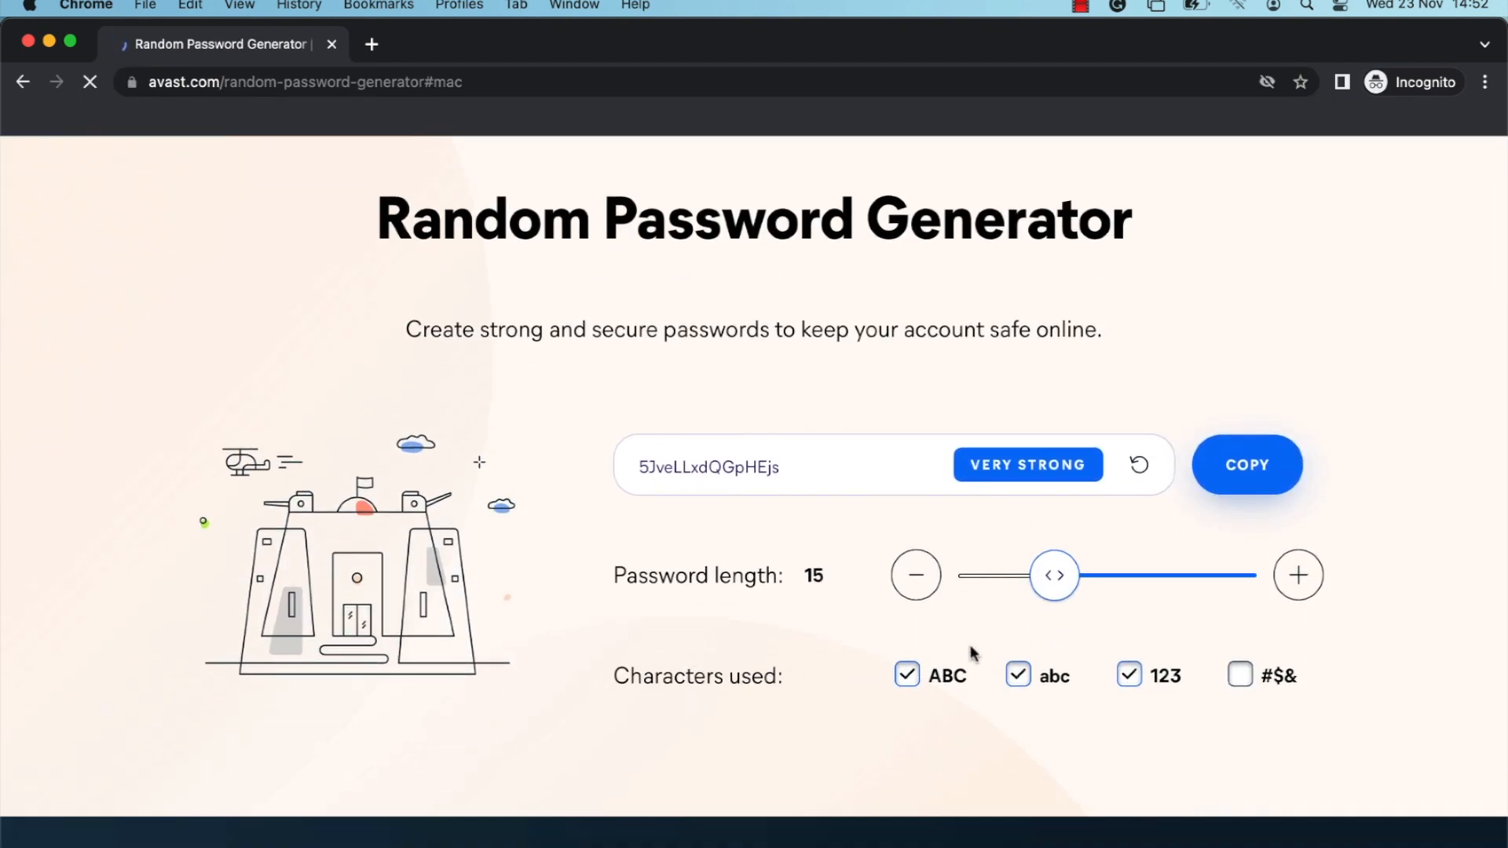
click(1239, 674)
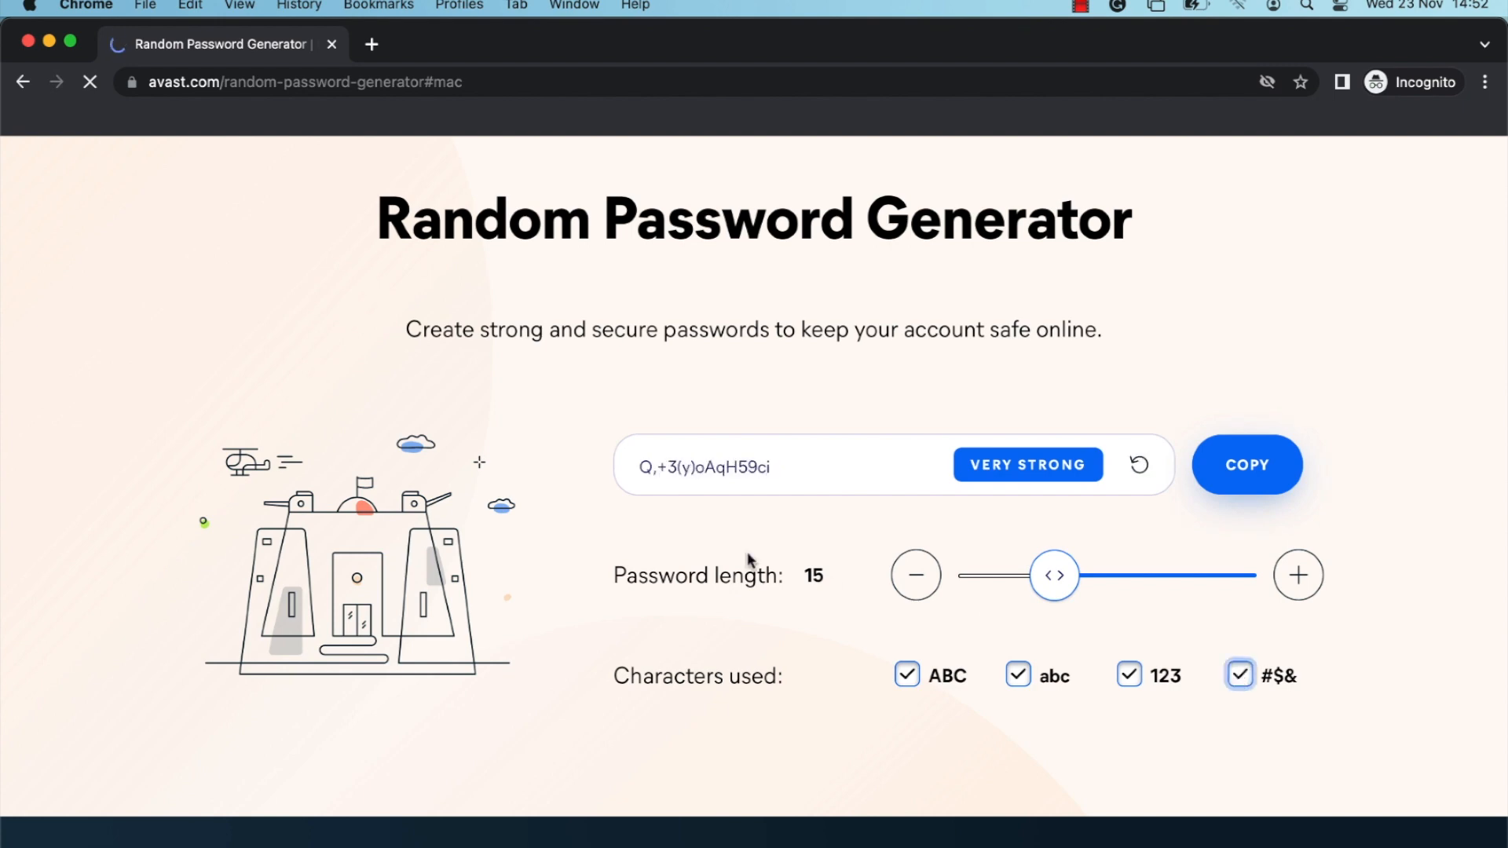
click(1226, 481)
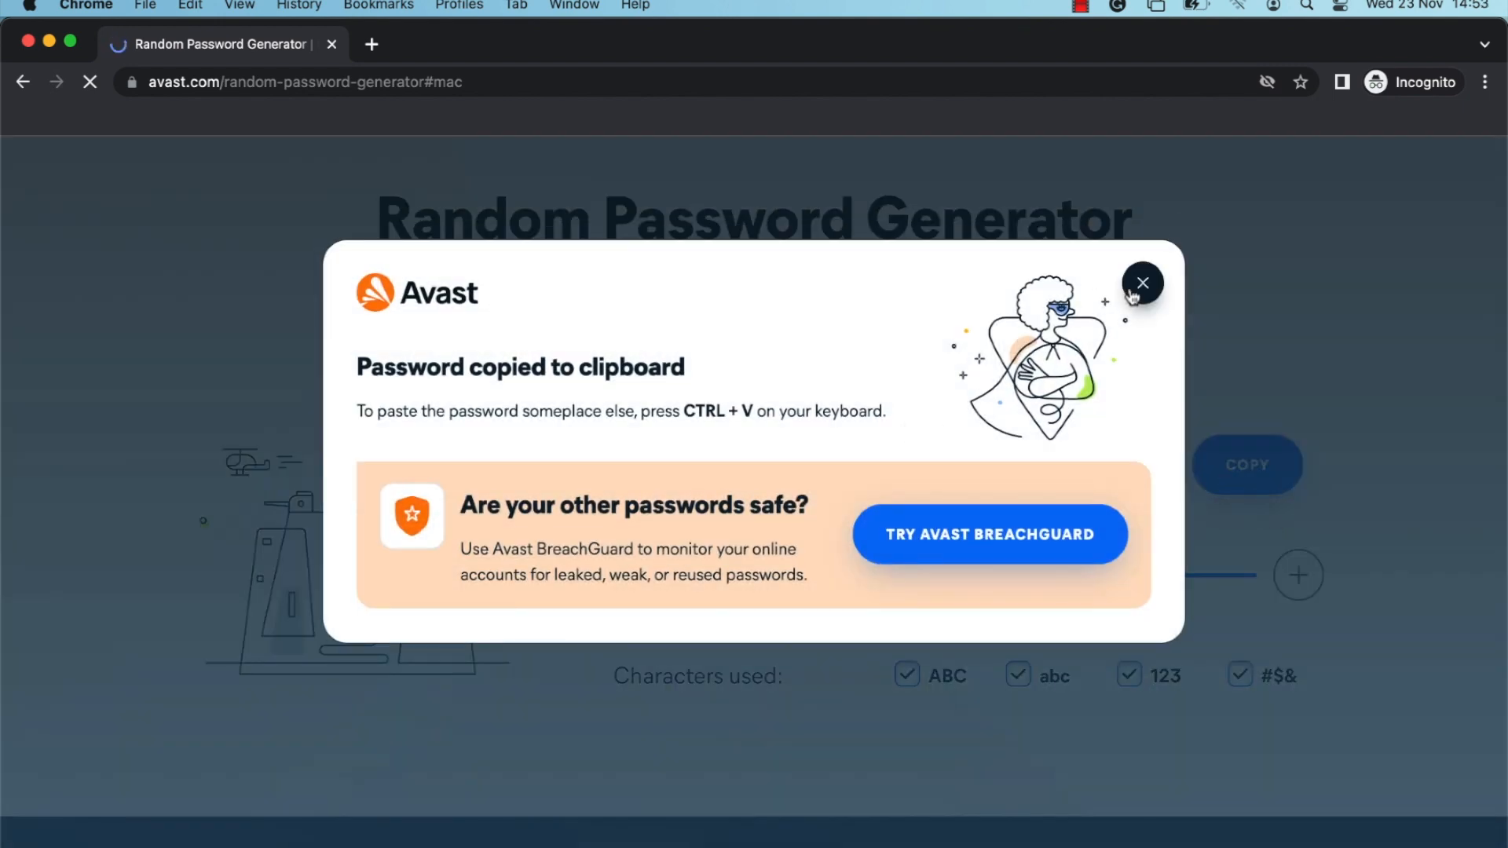
click(1140, 283)
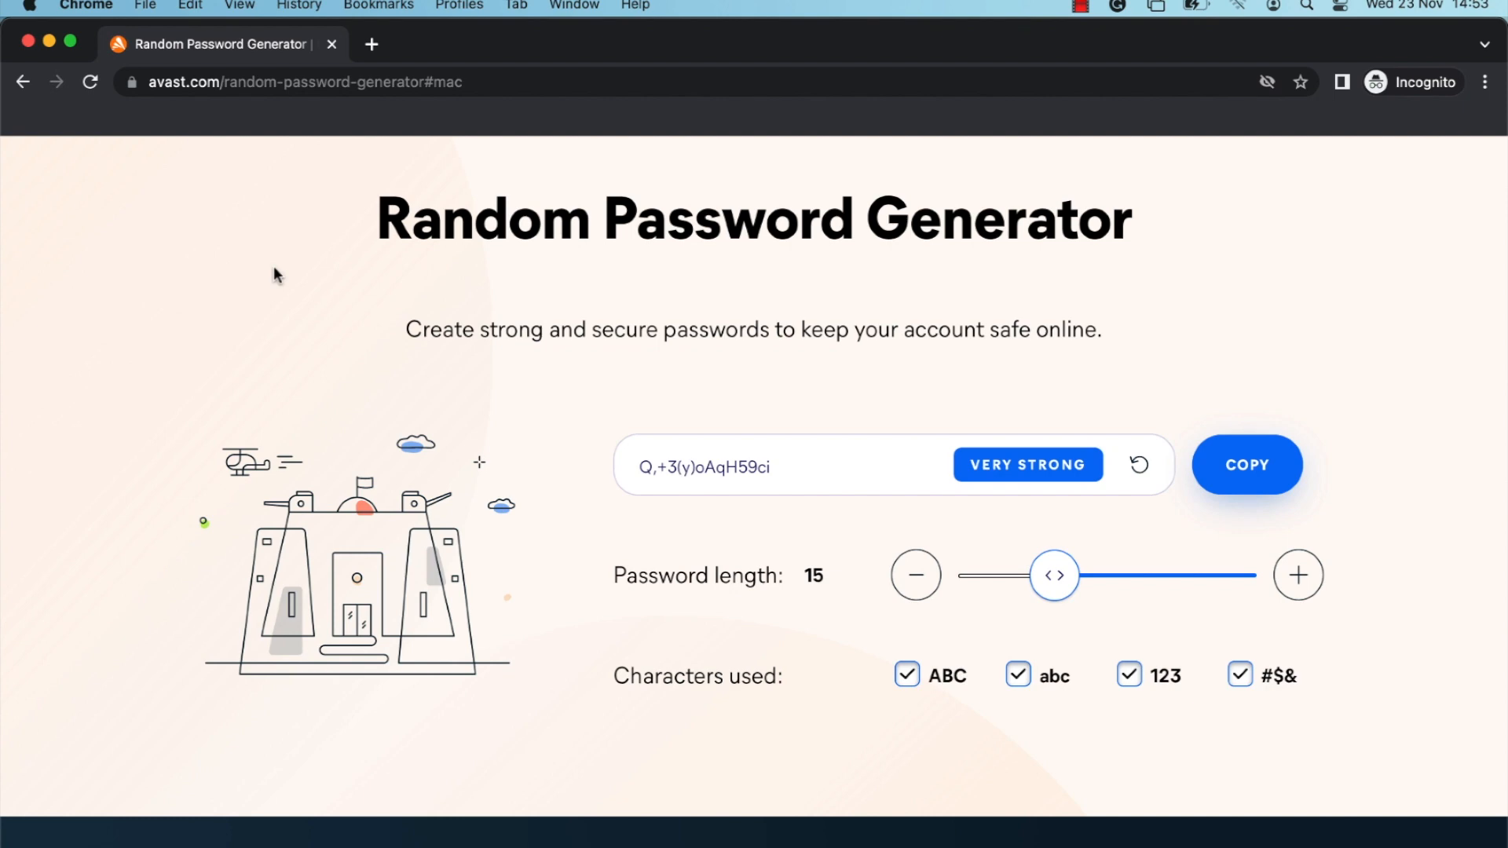
Open the LiteSpeed WebAdmin Console in a new tab and open the admin user for editing in its web console security settings.
click(372, 44)
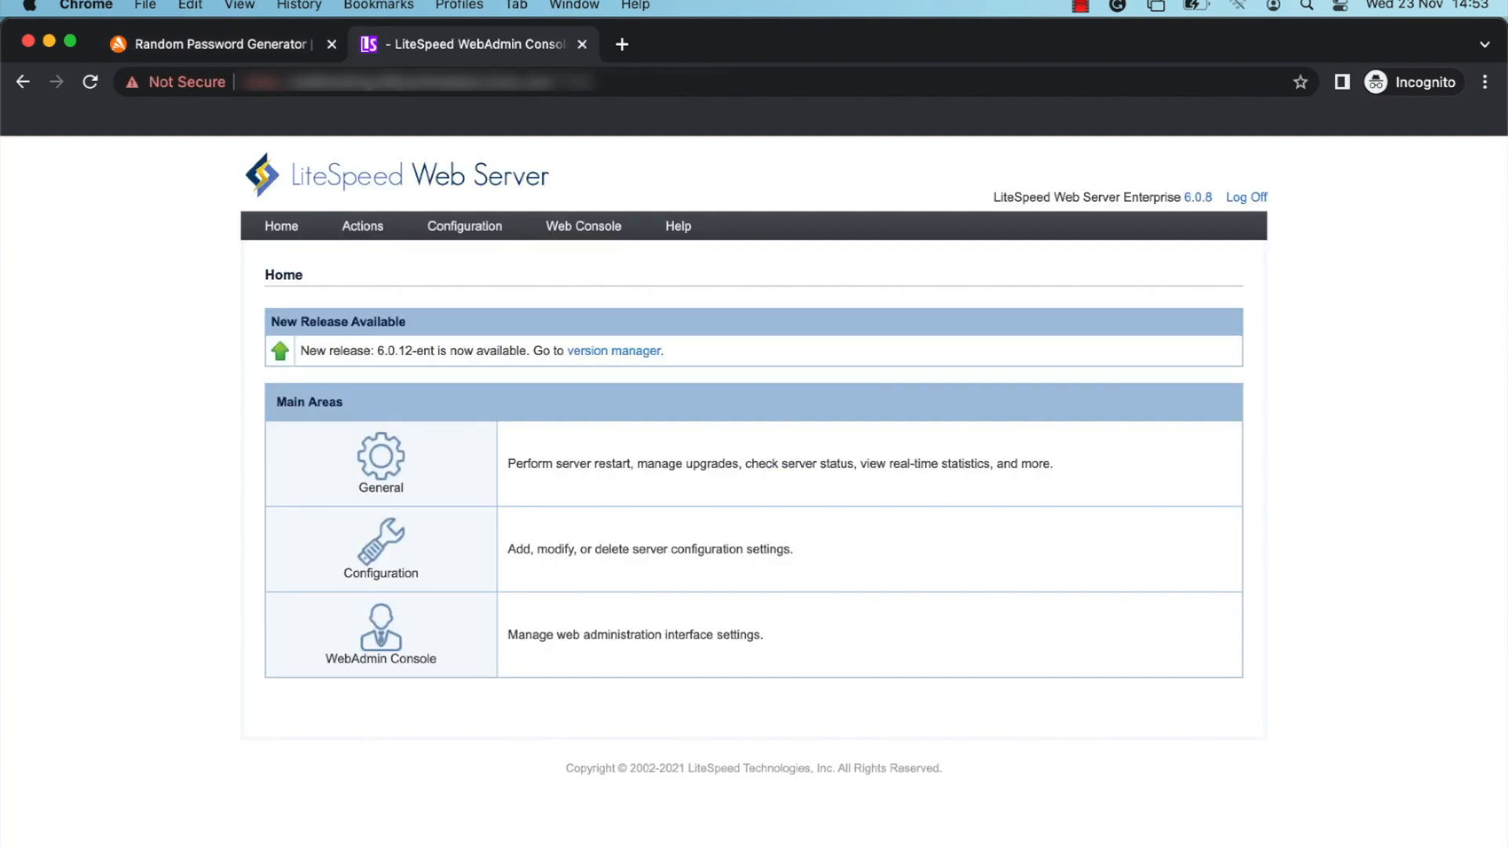
mouse_move(596, 227)
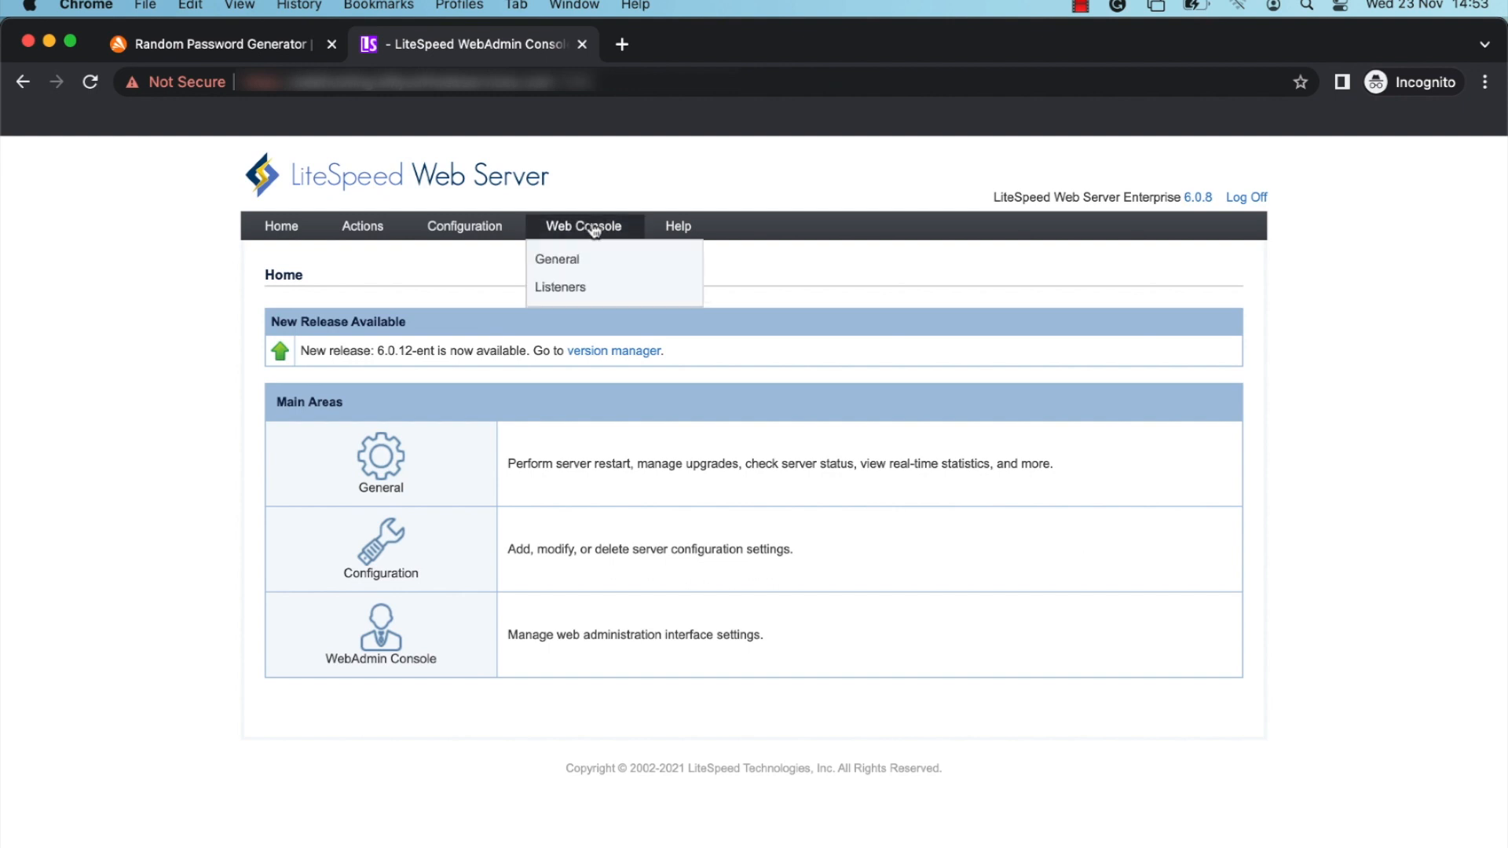
click(577, 257)
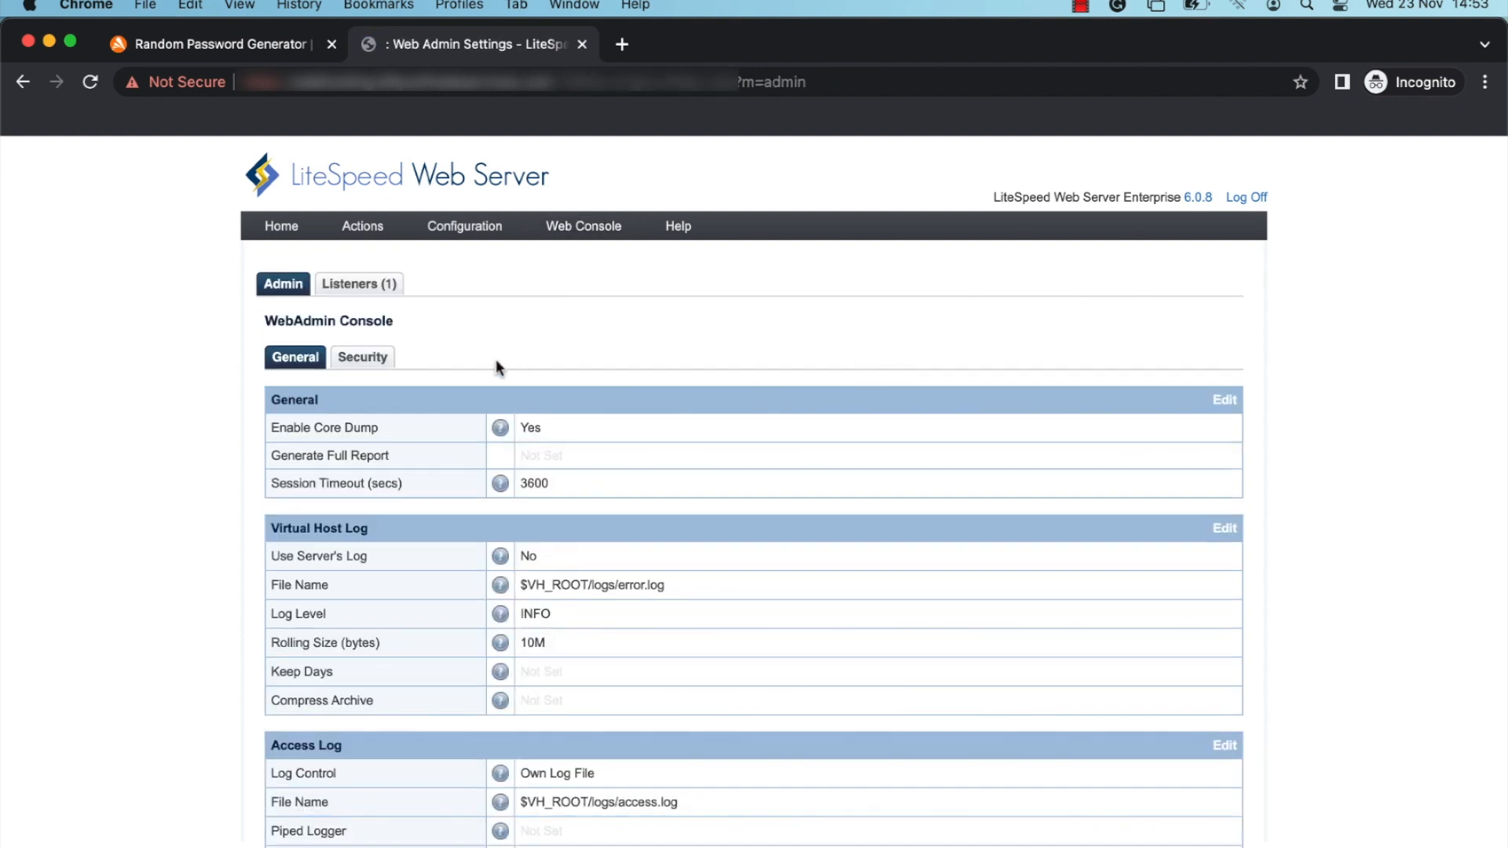
click(376, 361)
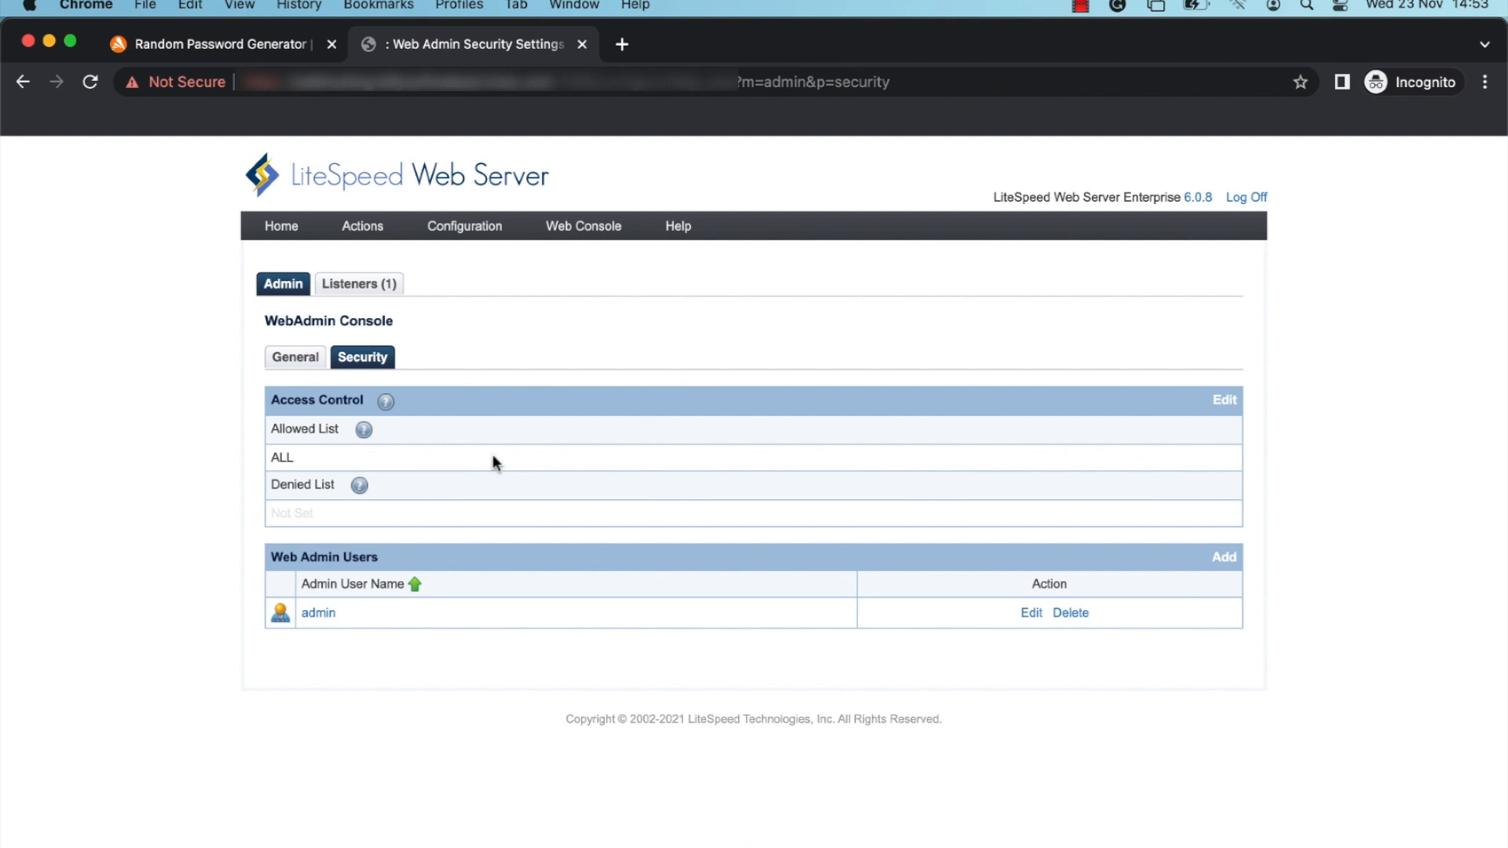
click(1032, 614)
Change the web admin user's password by entering the old password and the copied new password with its confirmation, and save.
click(555, 586)
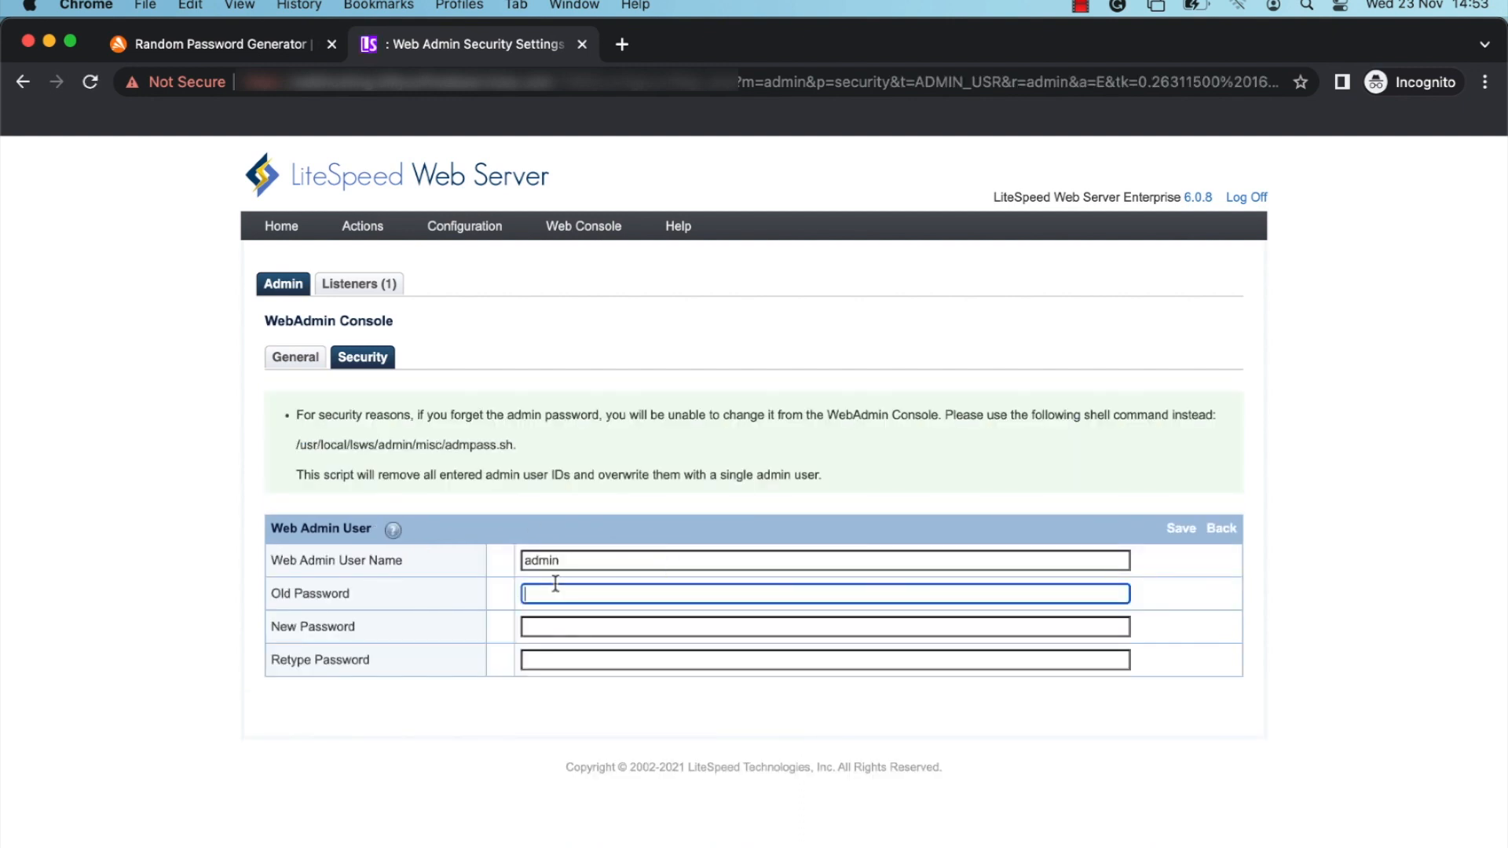
text(•••)
click(584, 626)
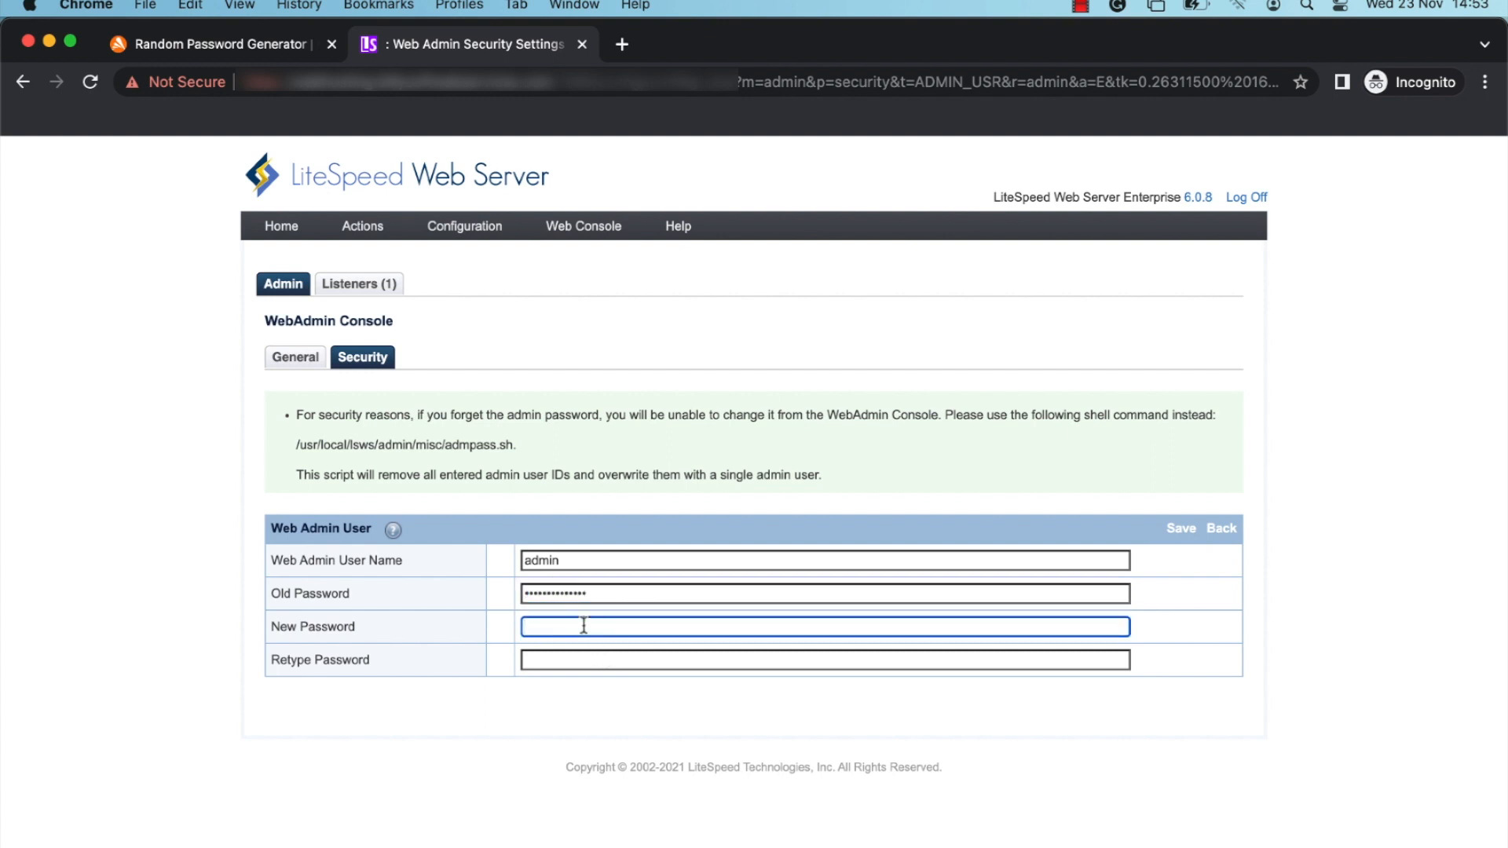
key(super+v)
click(573, 660)
key(super+v)
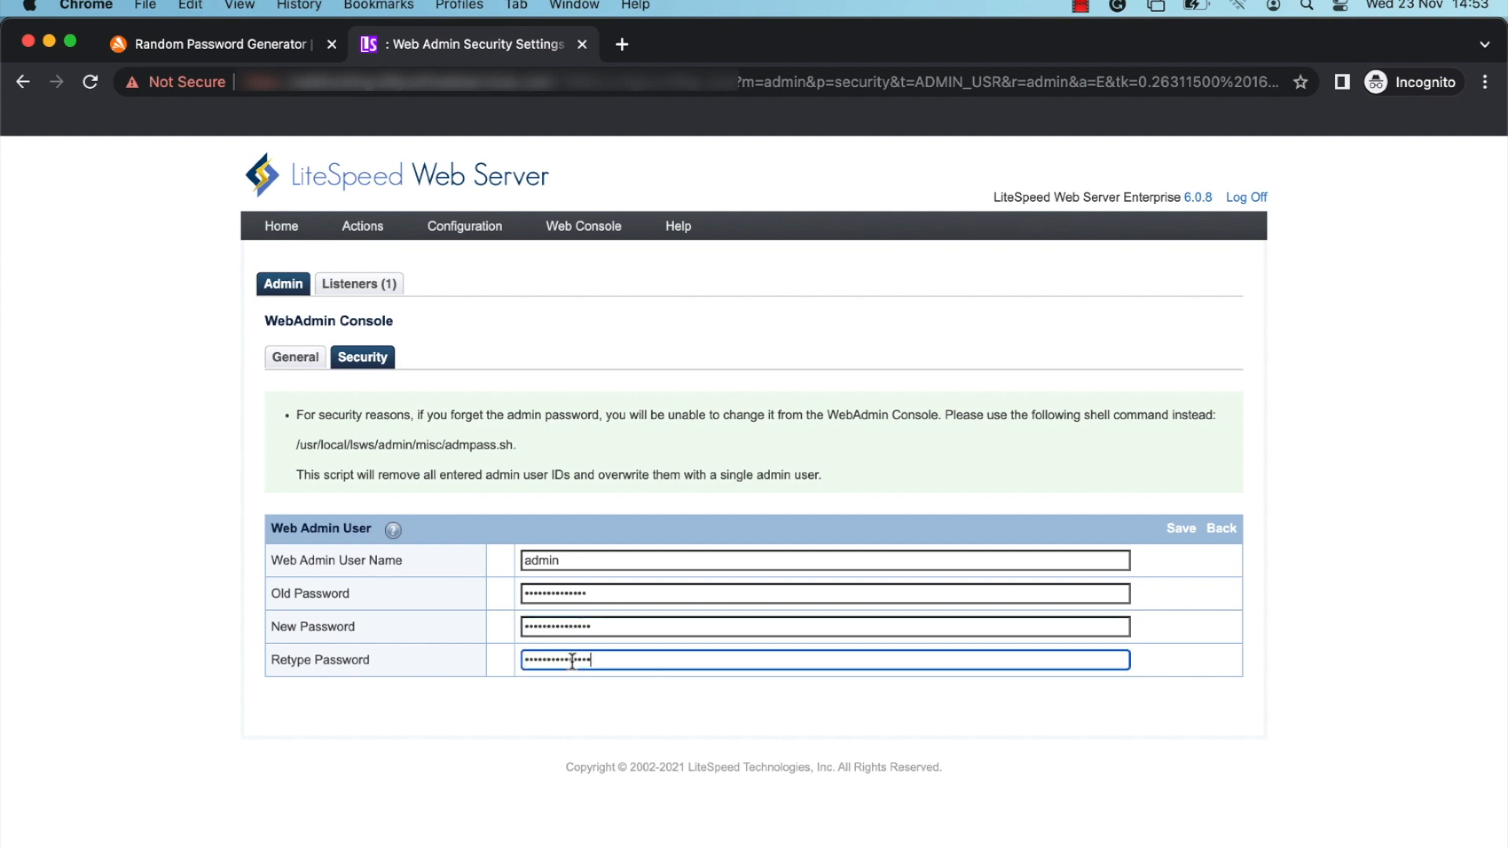
click(1179, 531)
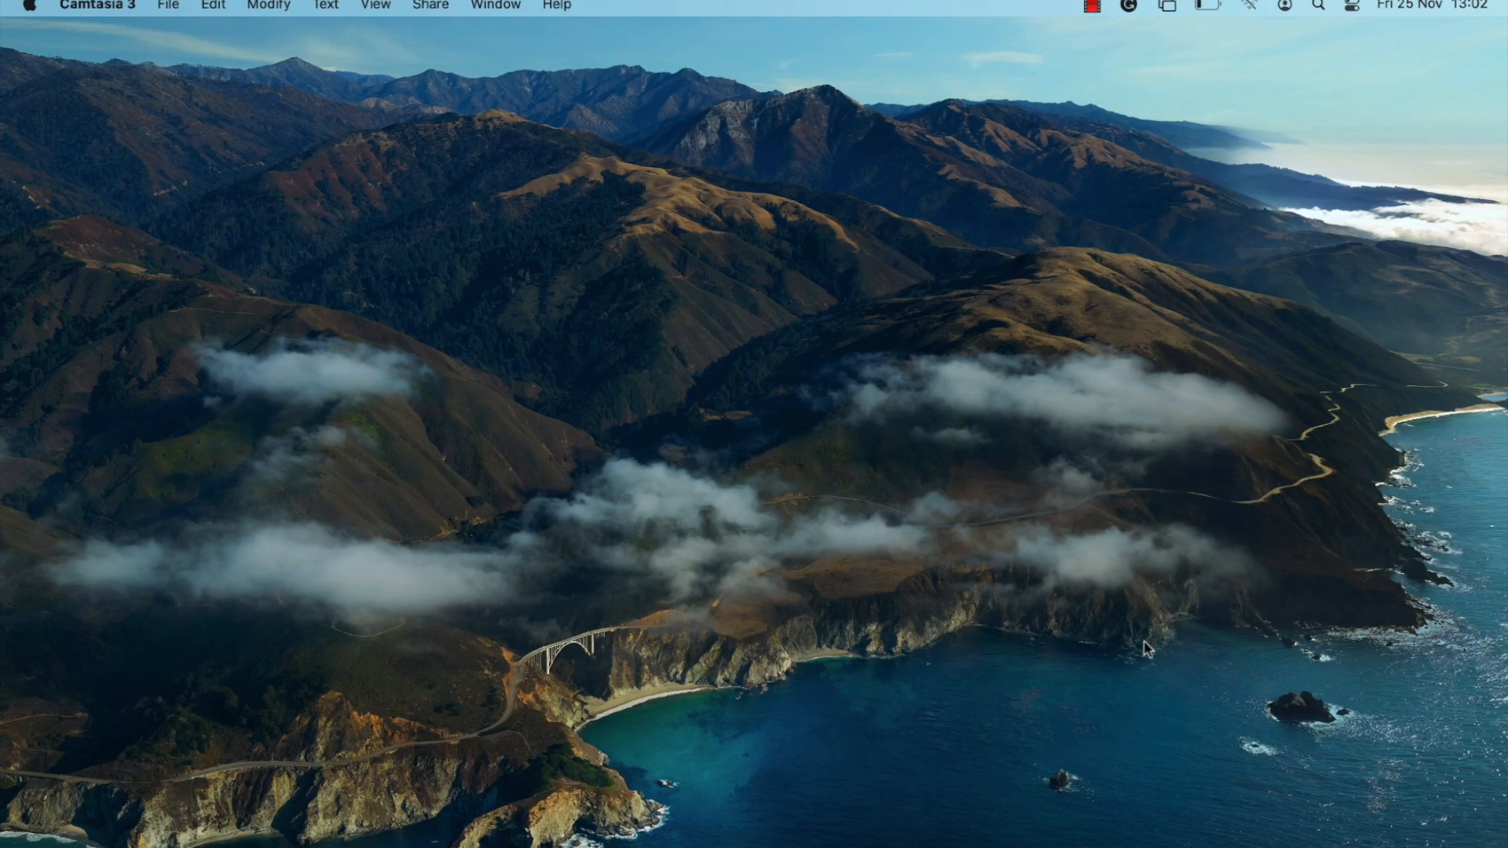
Switch to FileZilla and connect to the saved LITESPEEDWEBSERVER site from the Site Manager.
click(1092, 847)
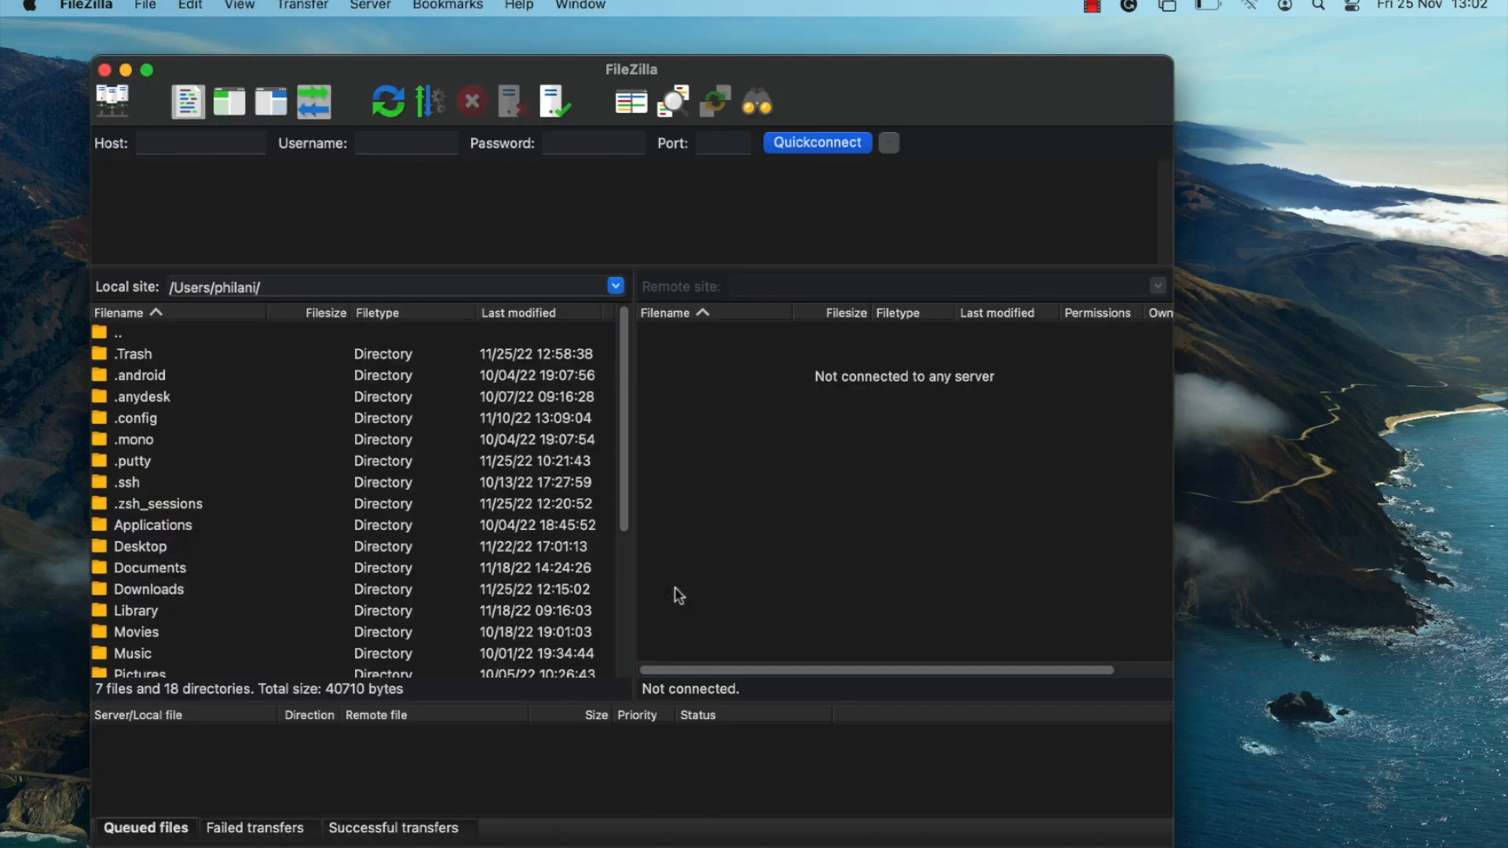
click(142, 10)
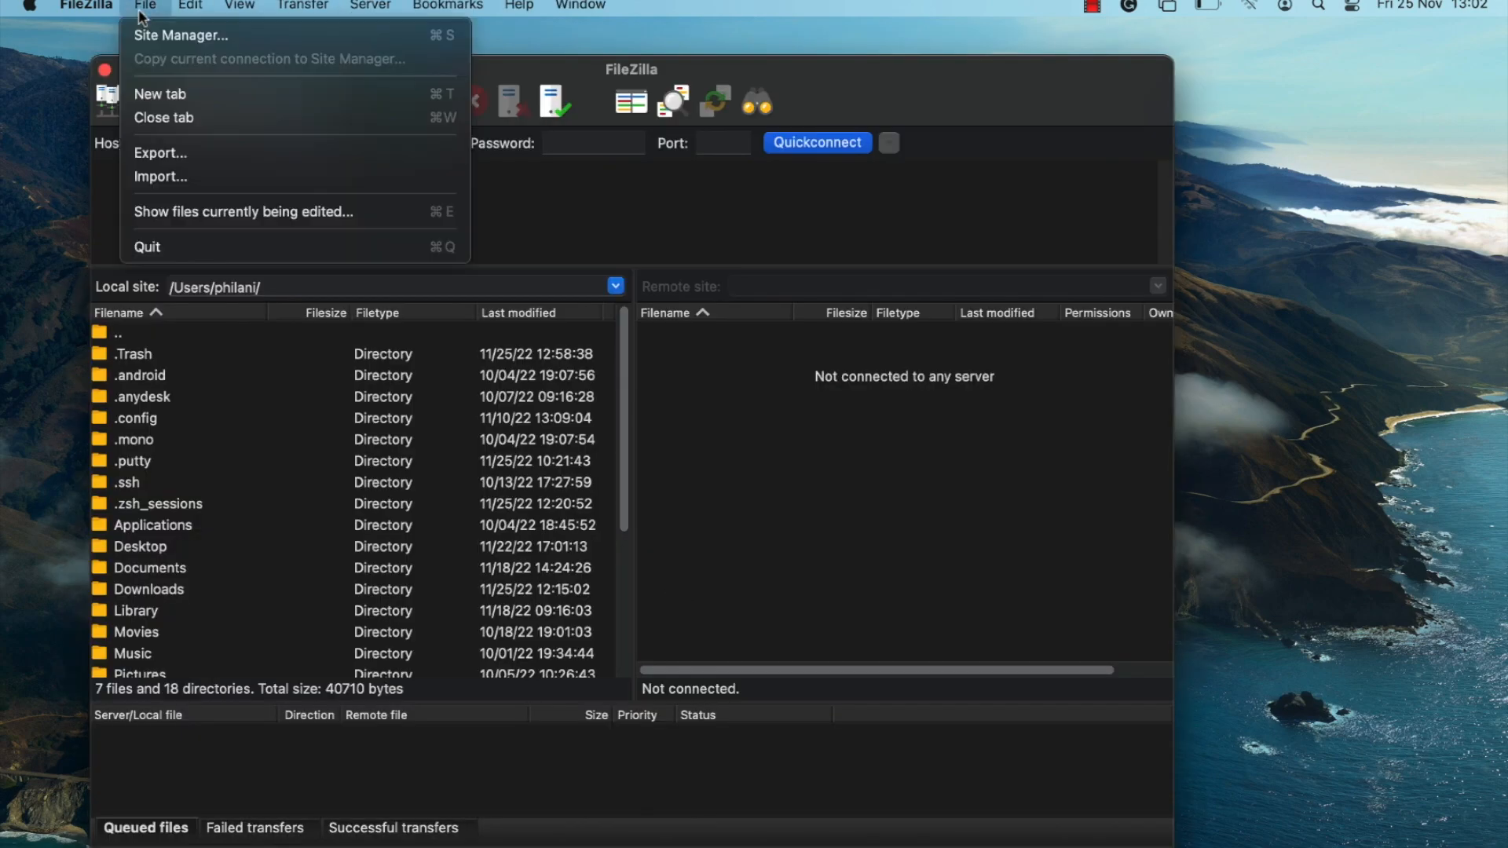
click(157, 35)
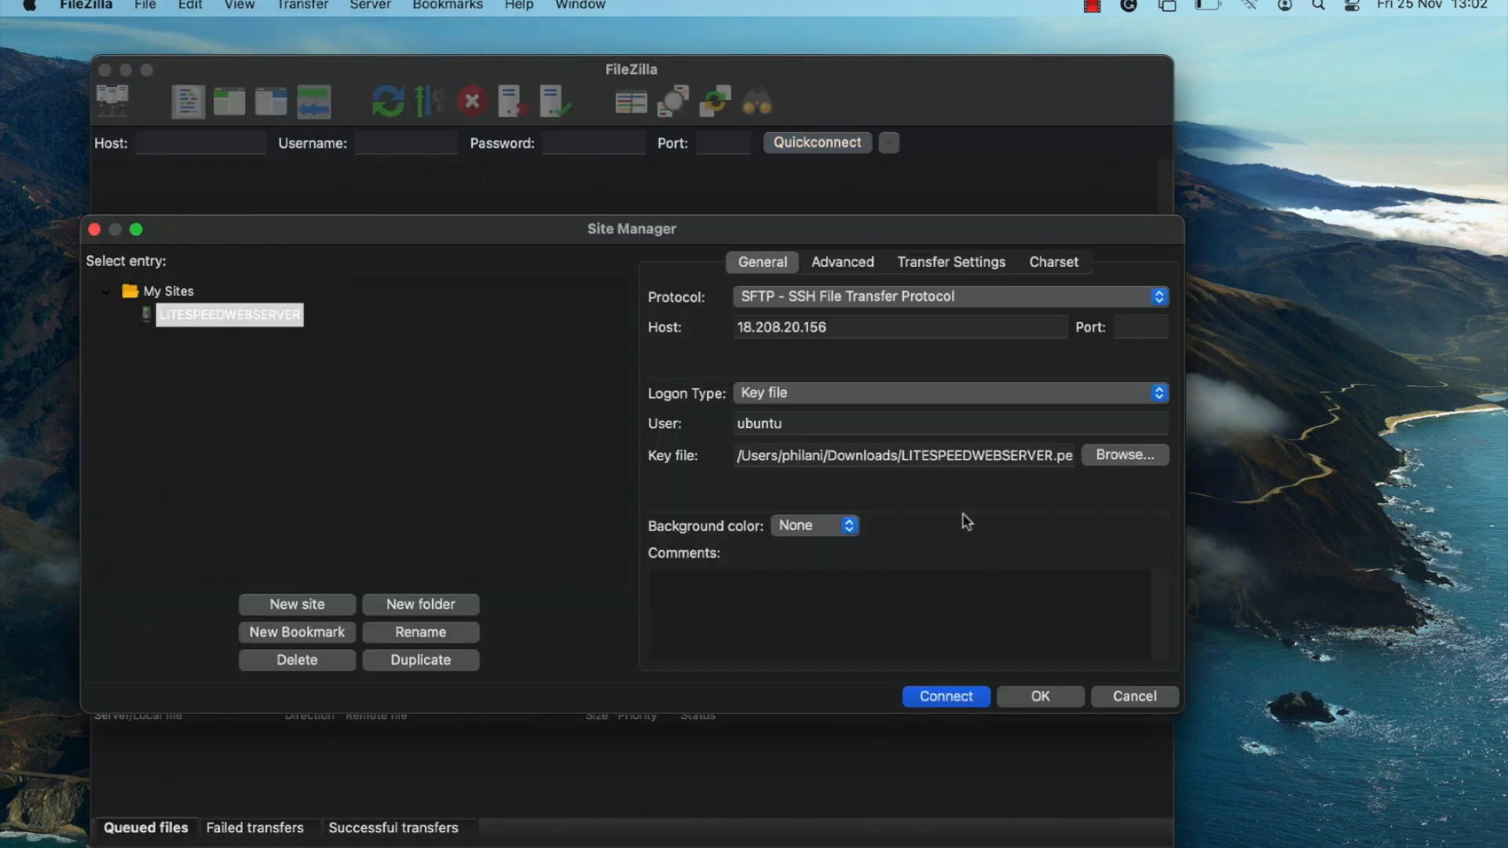
click(948, 705)
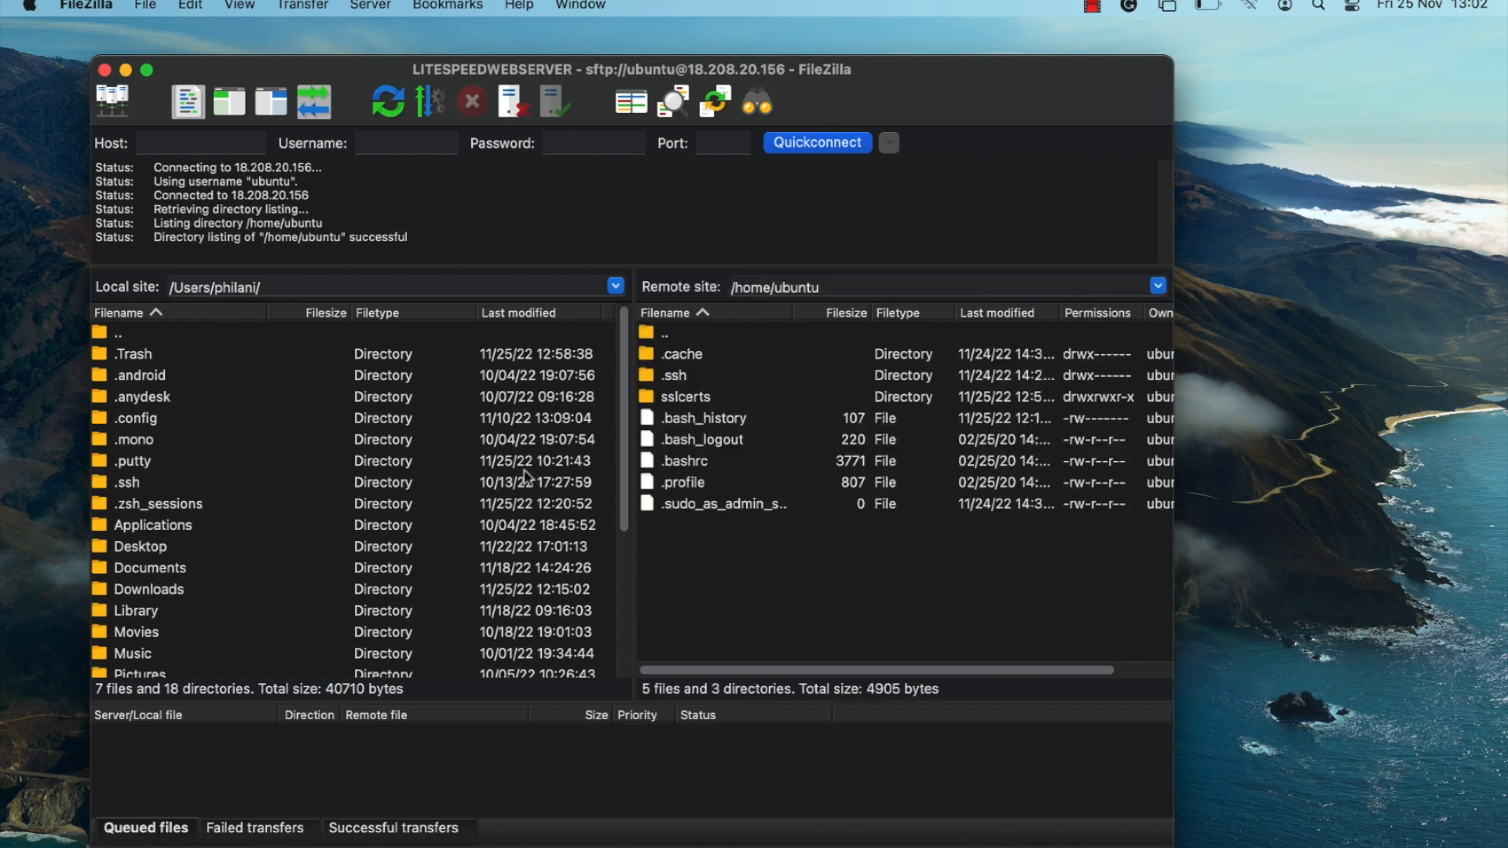
Open the local Downloads/SSL CERTIFICATES folder and the remote sslcerts folder.
scroll(195, 419, down, 2)
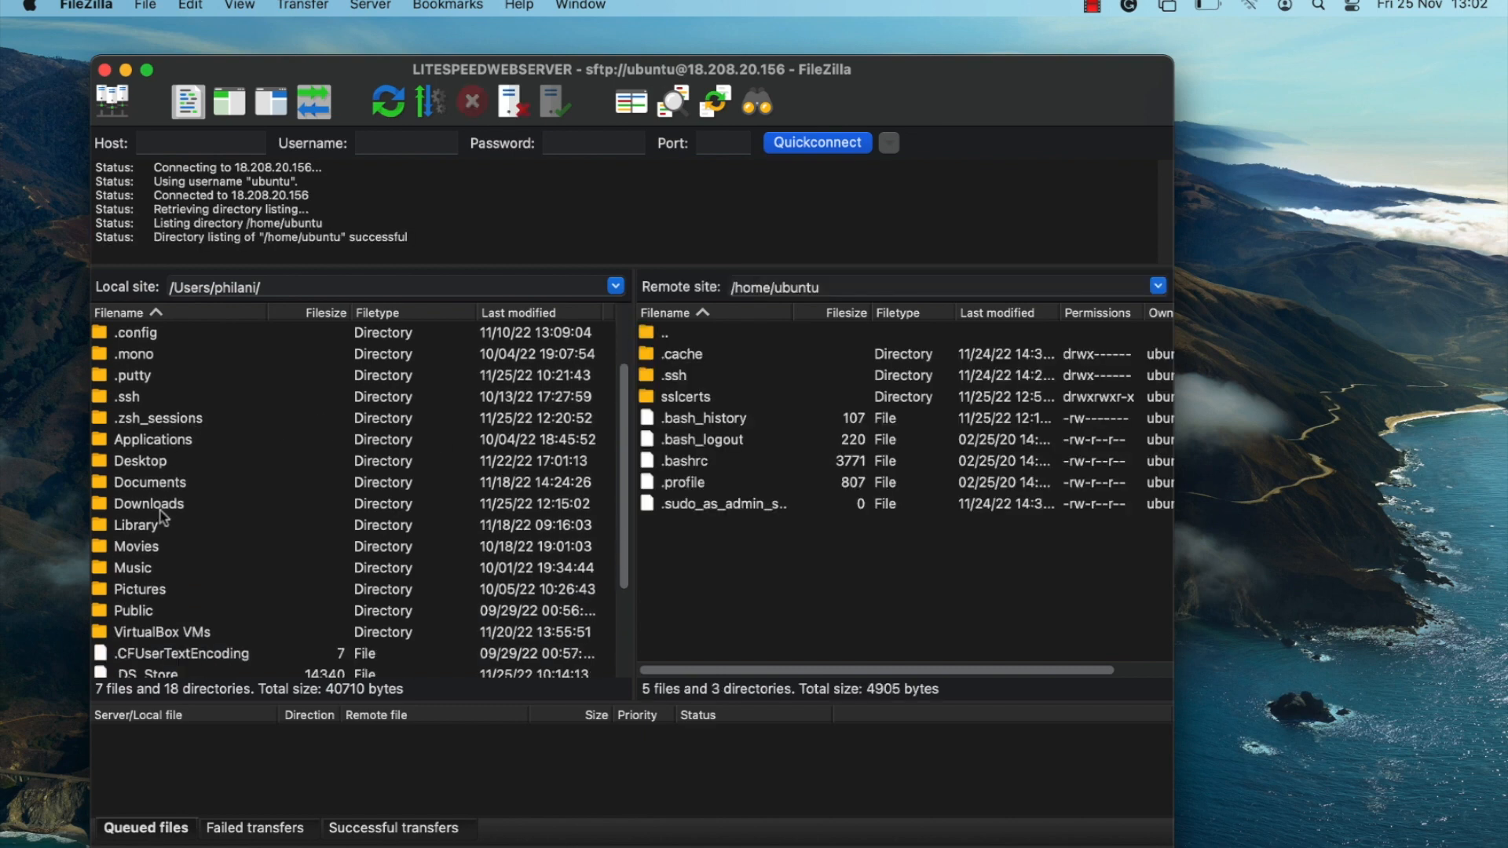
double_click(161, 506)
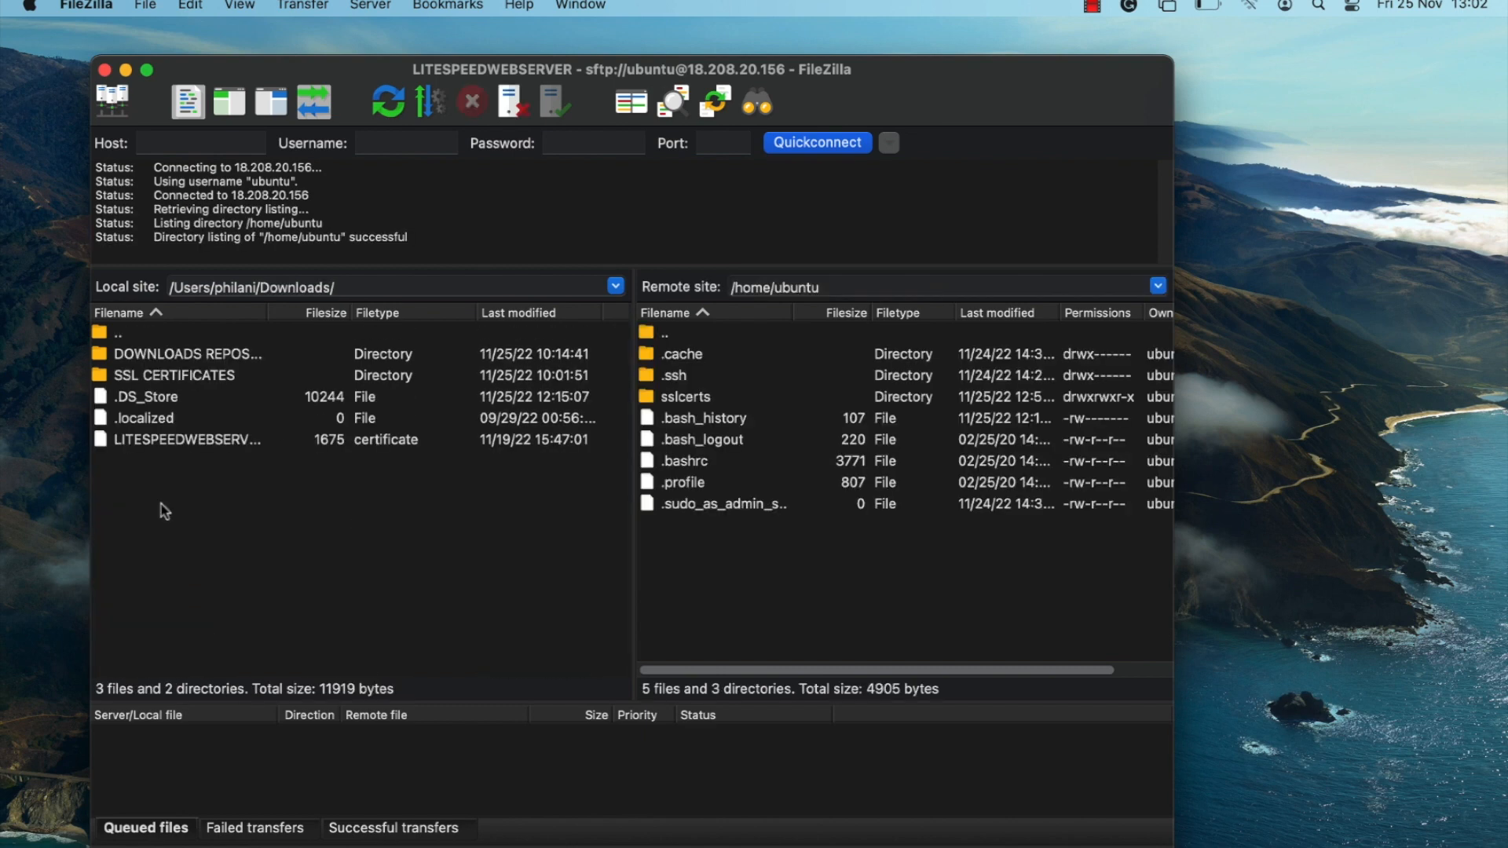
double_click(161, 375)
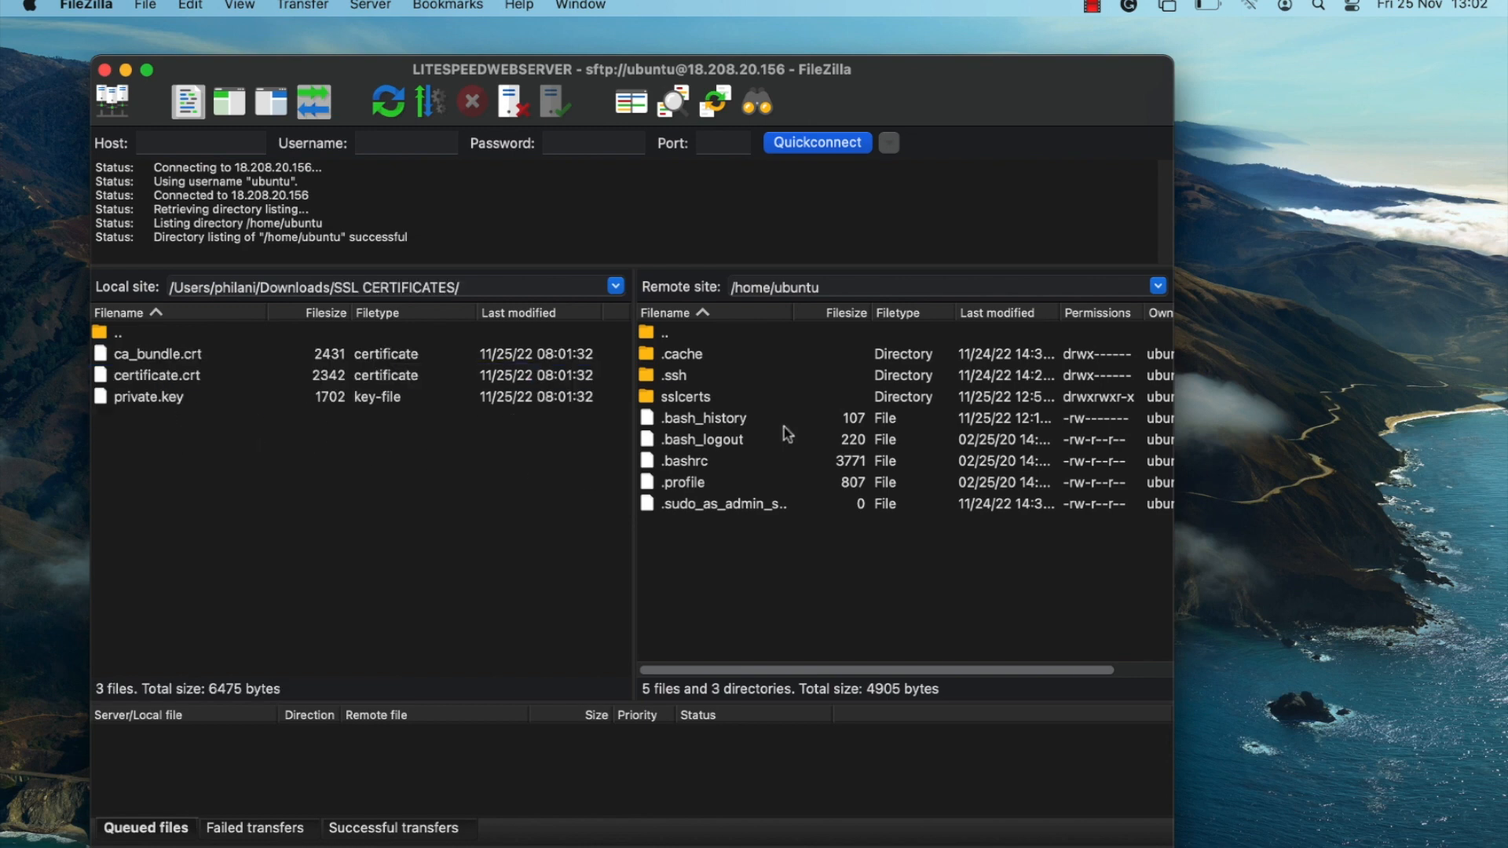
double_click(681, 398)
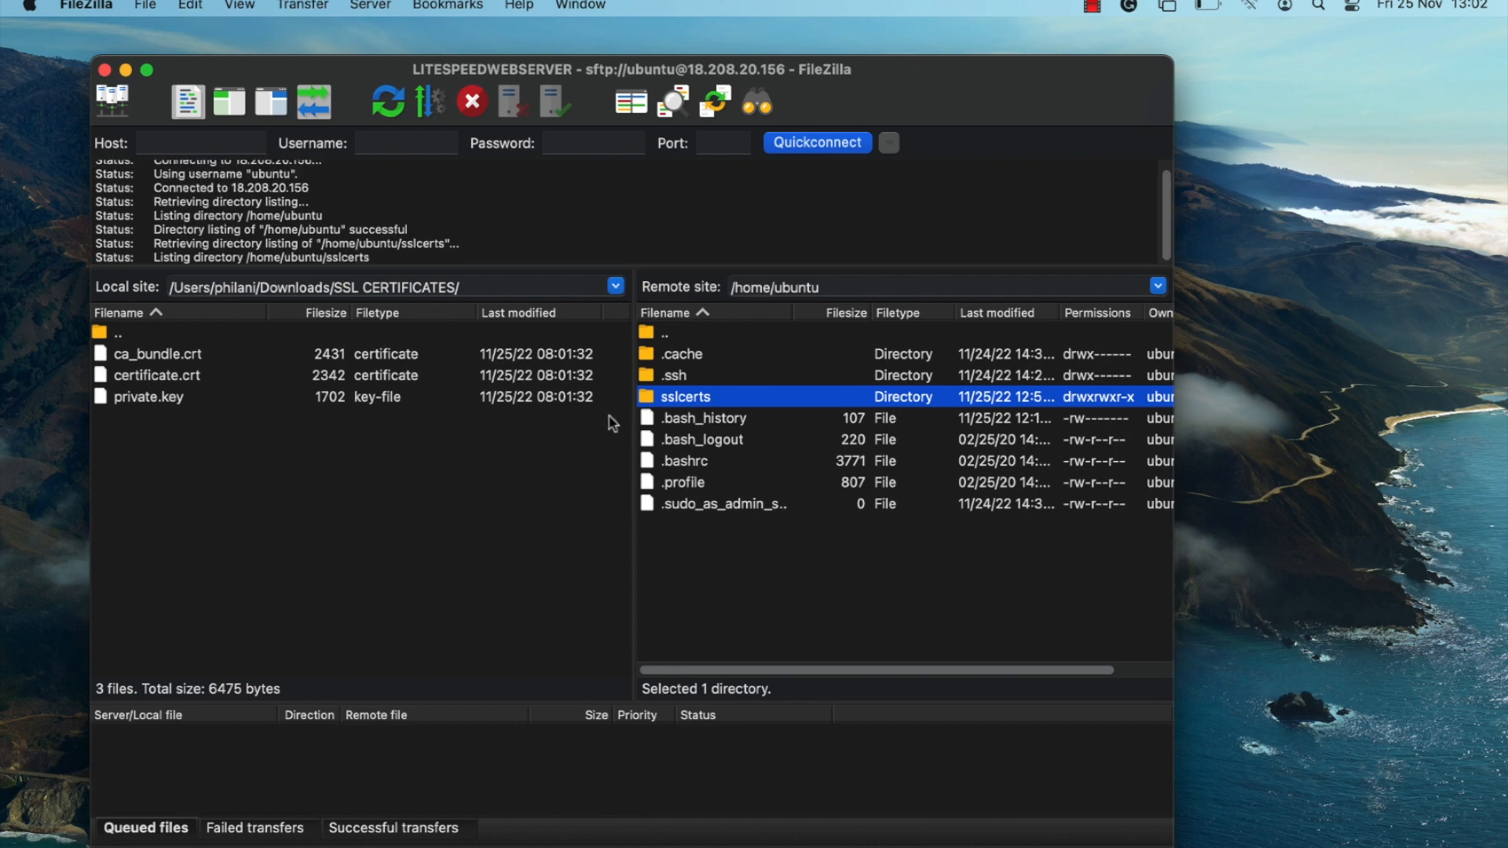
Upload ca_bundle.crt, certificate.crt and private.key to the remote sslcerts folder, and minimize FileZilla.
click(129, 357)
shift+click(137, 377)
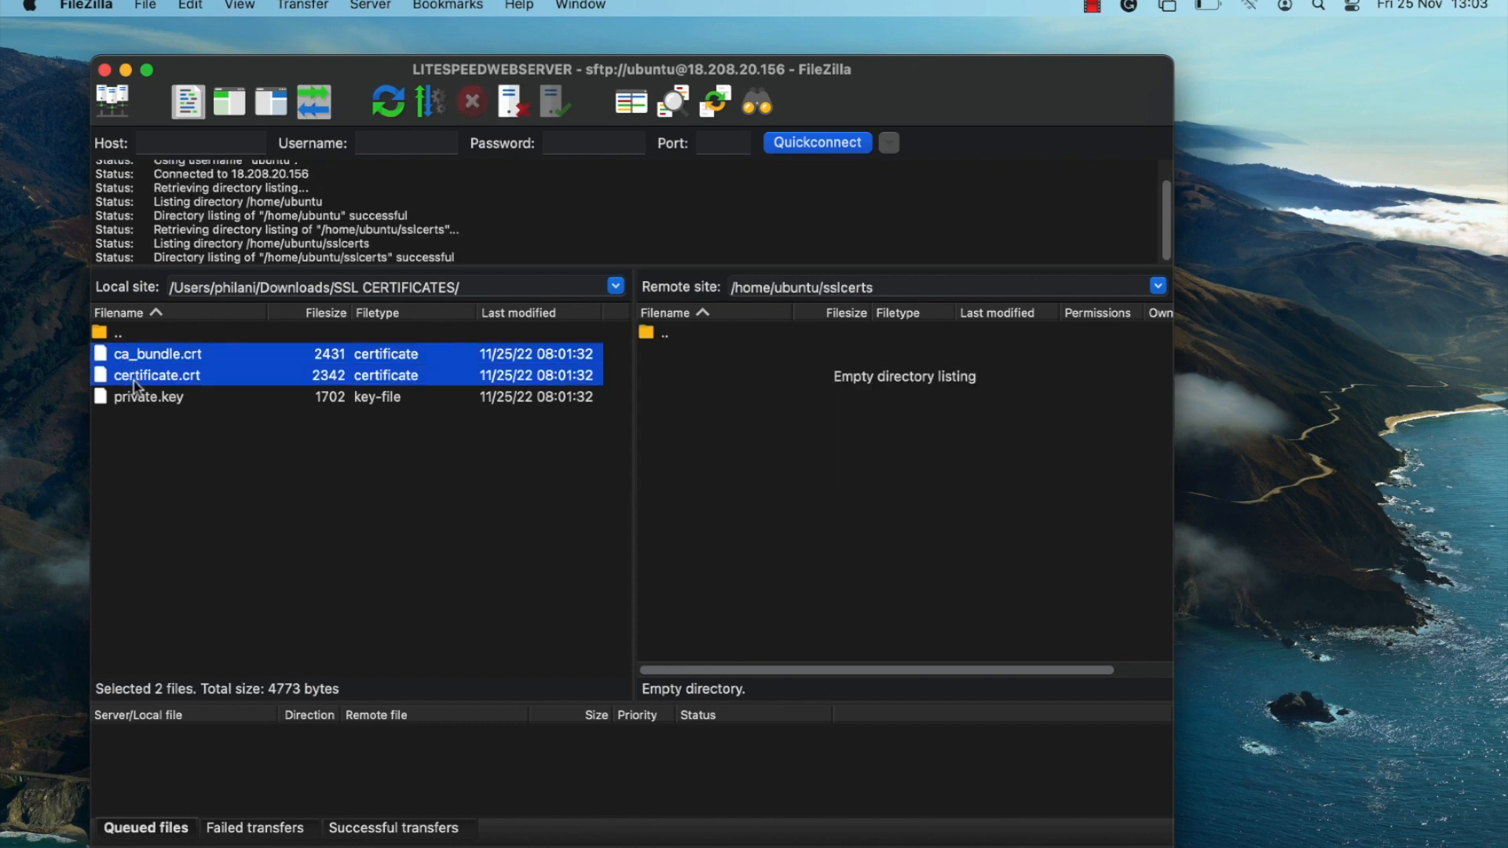
shift+click(140, 397)
drag(438, 410, 754, 478)
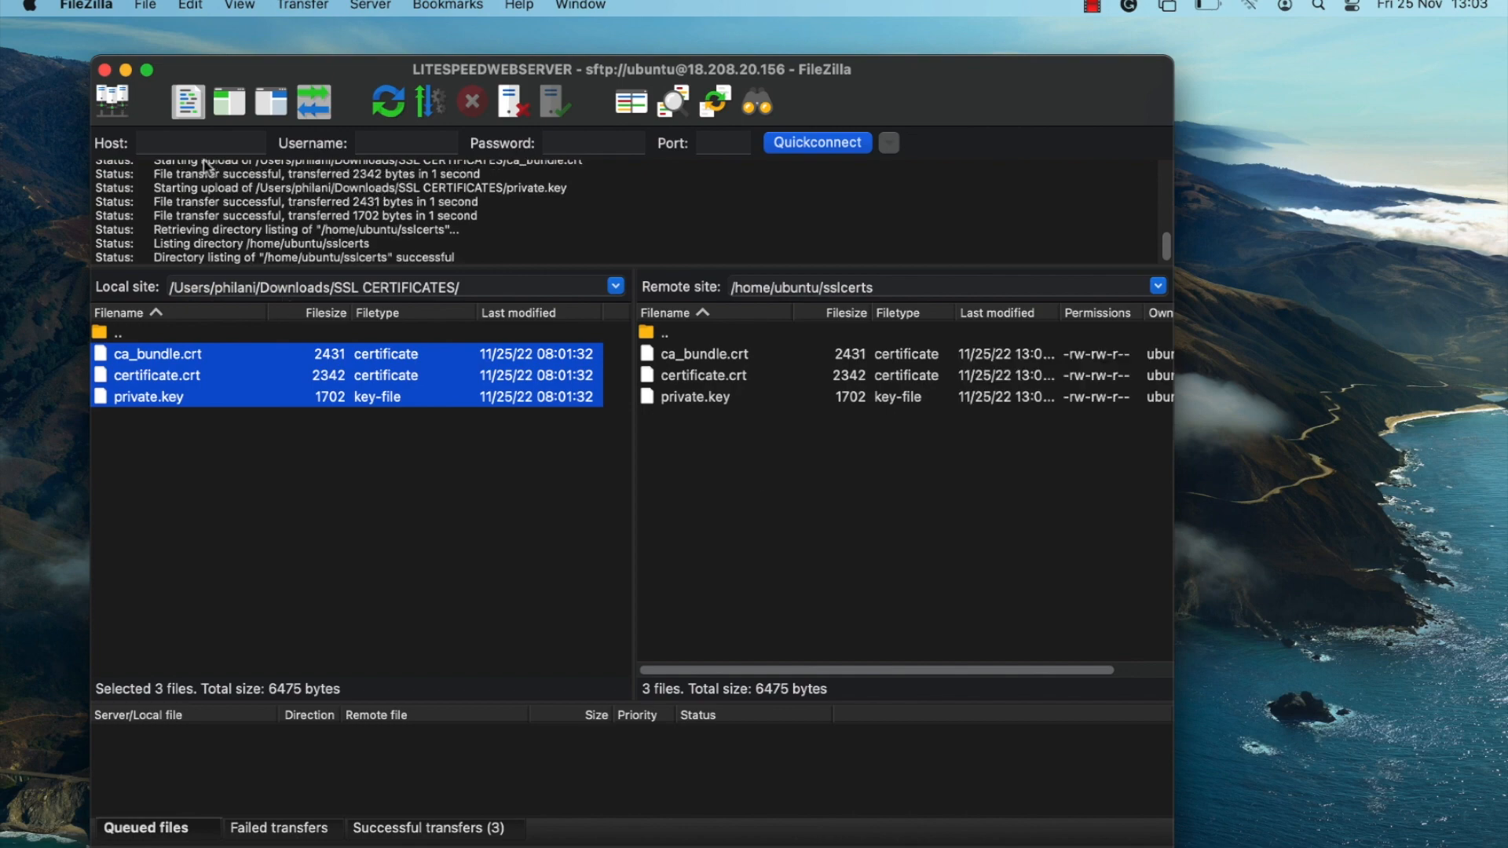
click(125, 70)
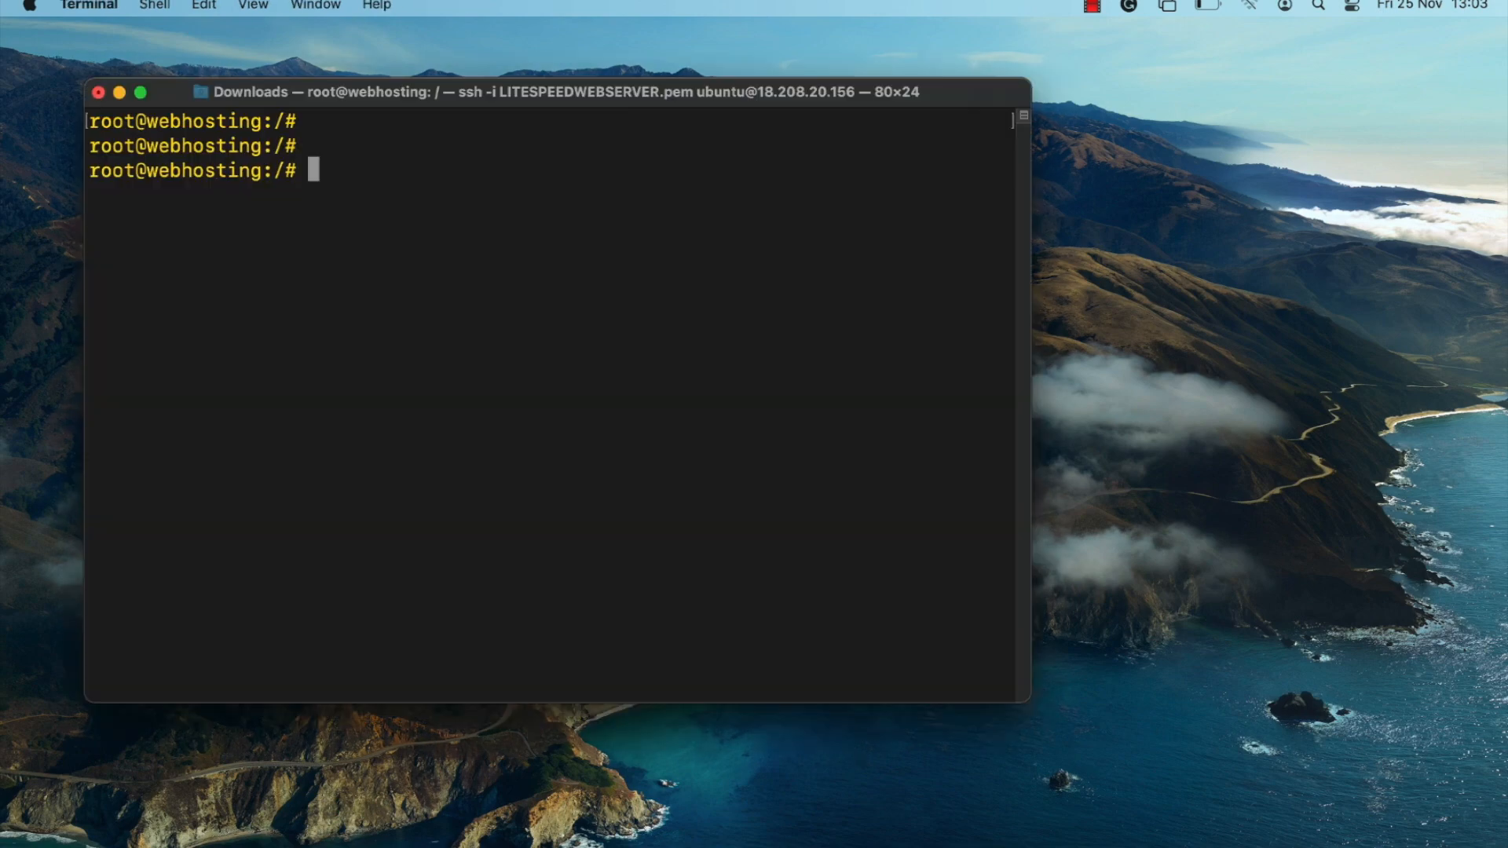
In Terminal, change to the /home/ubuntu/sslcerts directory on the server and list its files with ls -l.
text(cd /home/ubuntu)
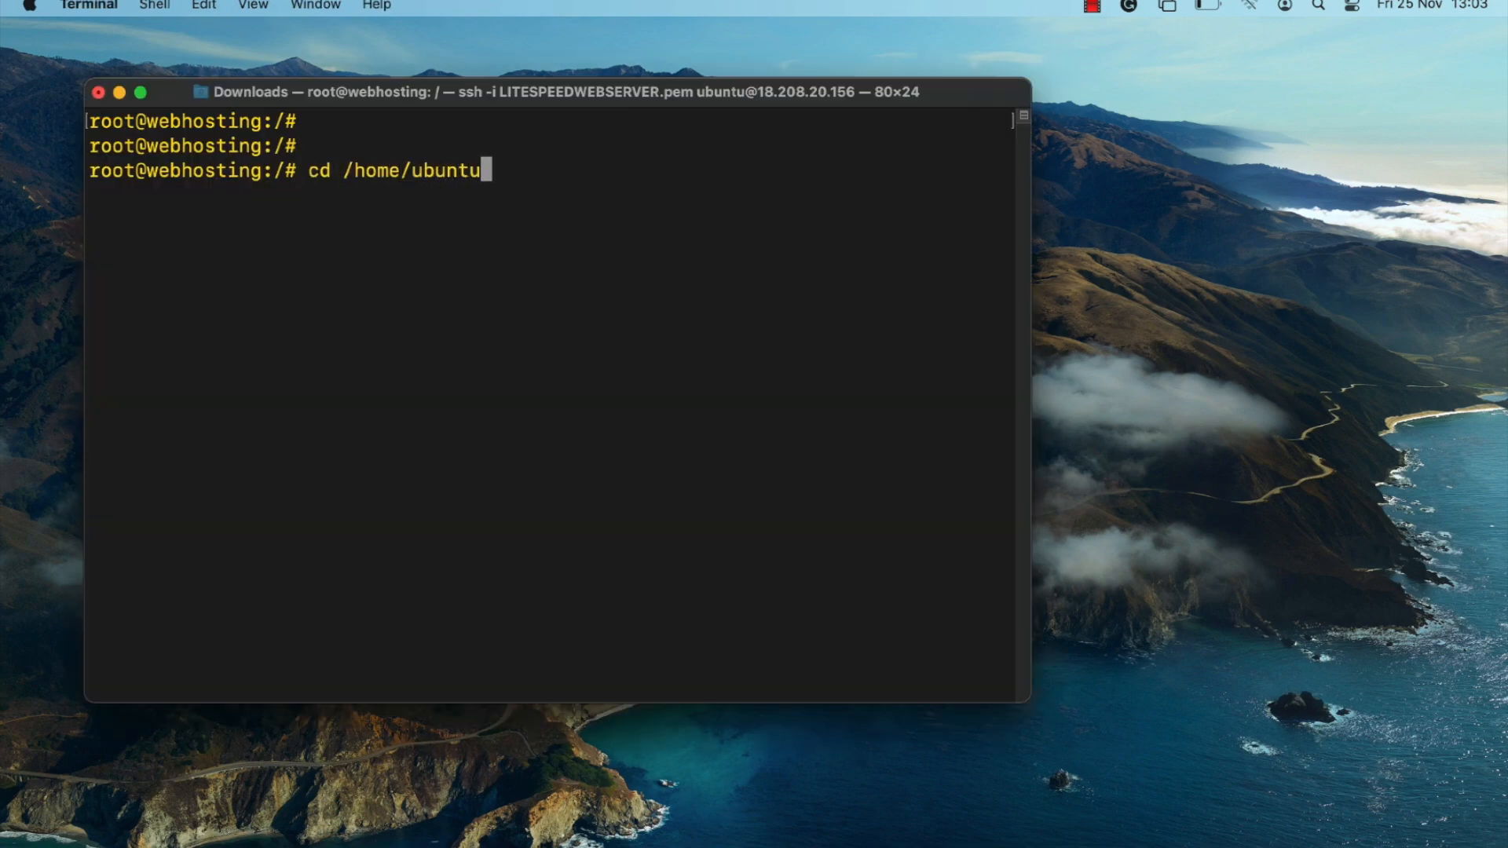
key(Return)
text(cd sslcerts/)
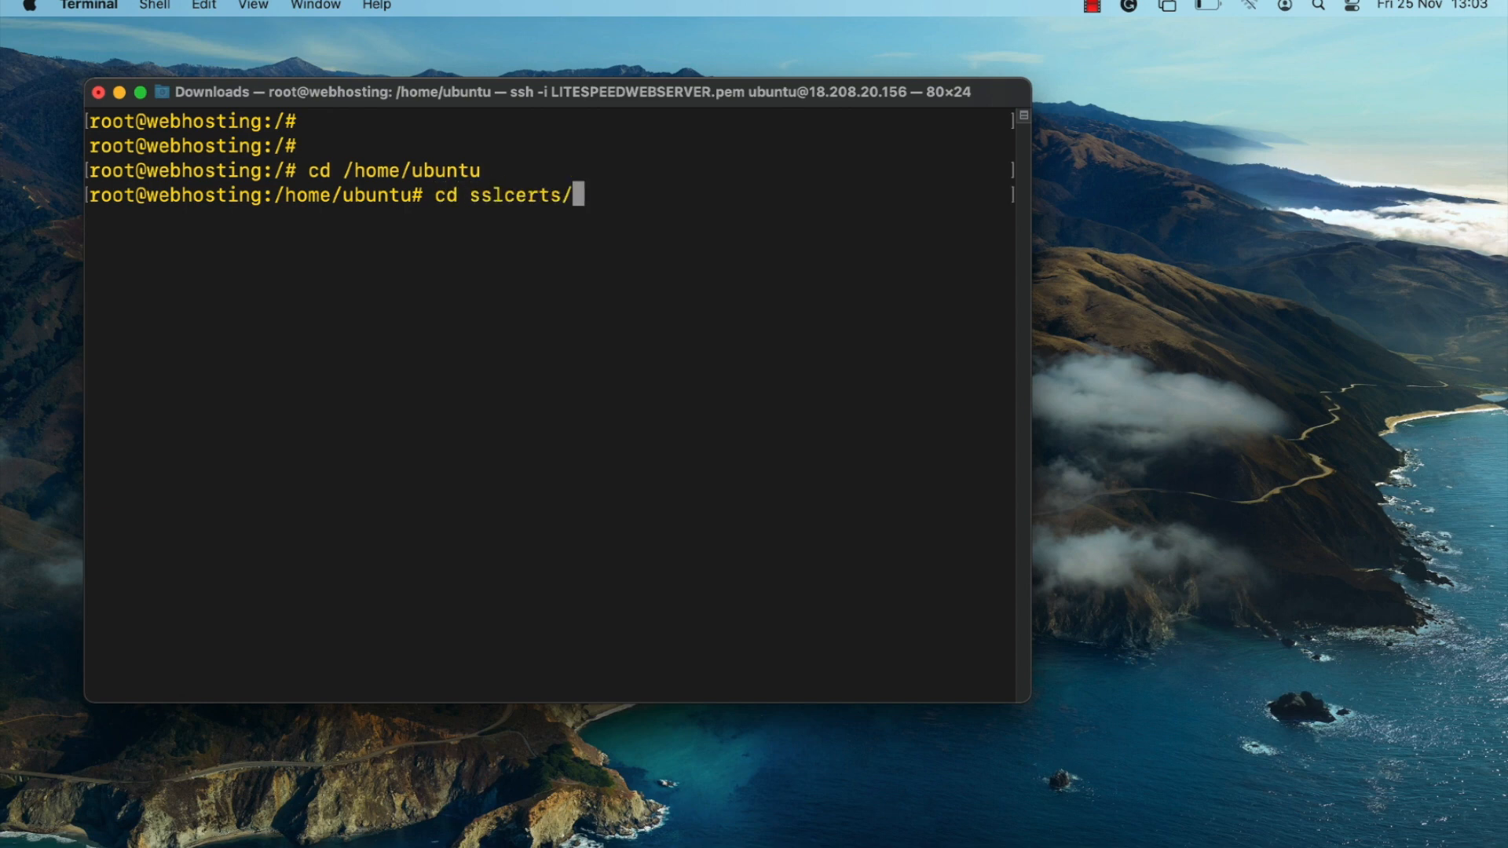
key(Return)
key(Return)
text(ls -l)
key(Return)
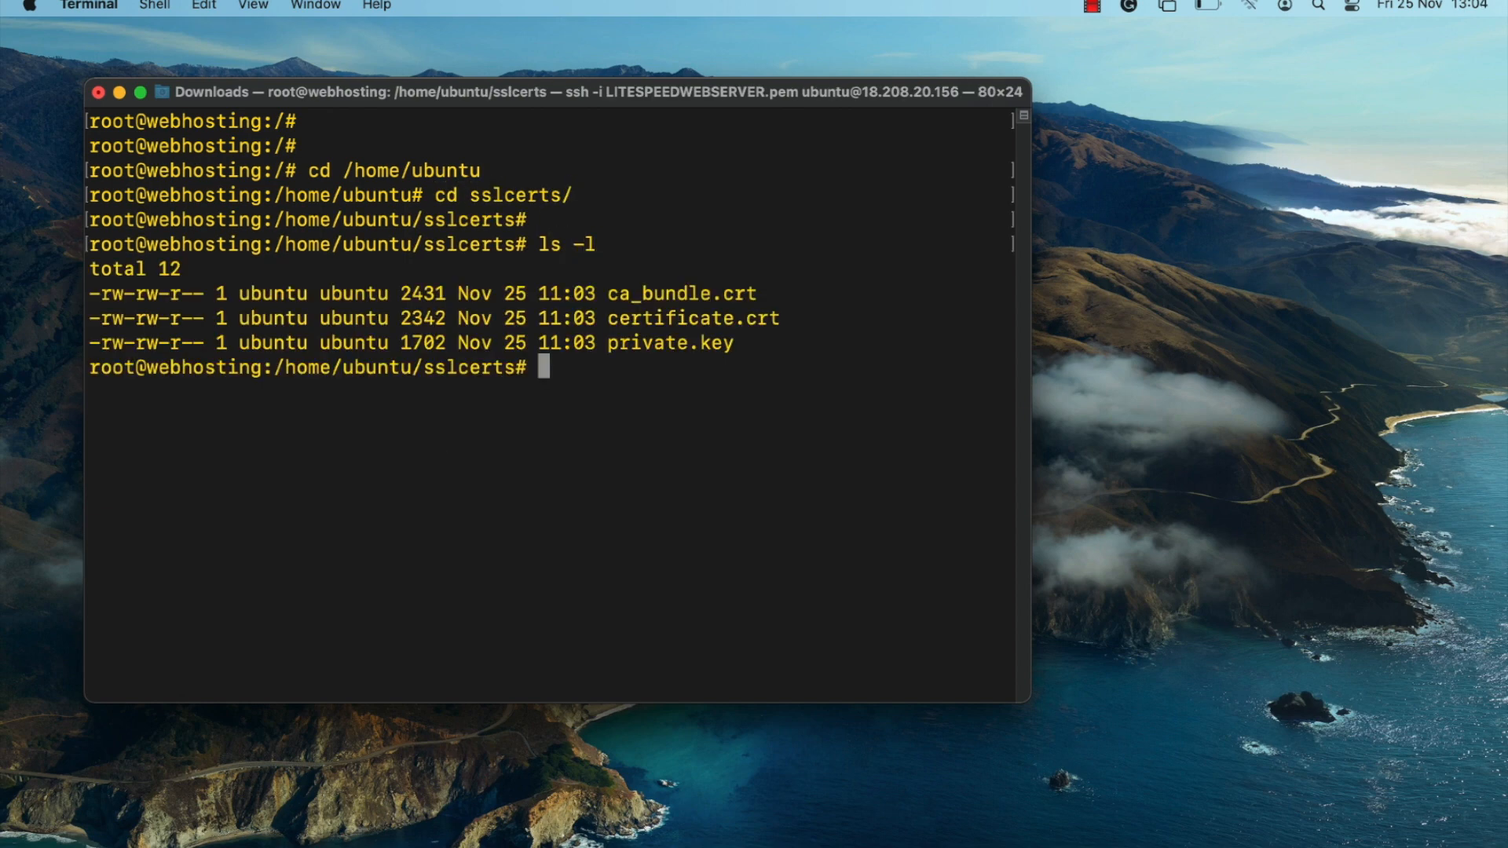
Copy ca_bundle.crt and certificate.crt into /usr/local/lsws/admin/conf/cert/ with cp.
text(cp ca_b)
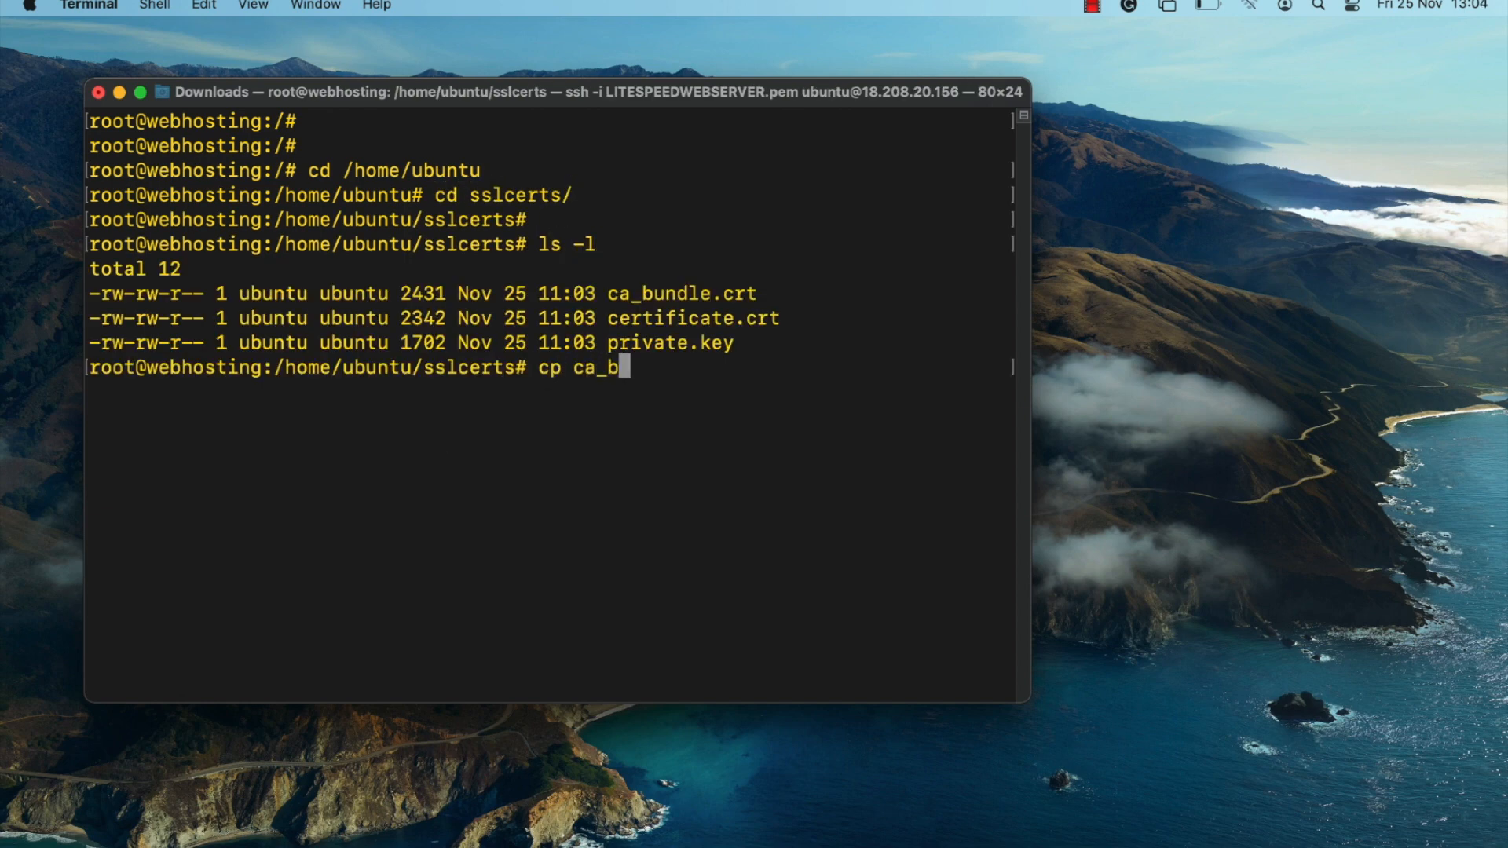
key(Tab)
text(/usr/local/lsws/admin/conf/cert/)
key(Return)
text(cp ce)
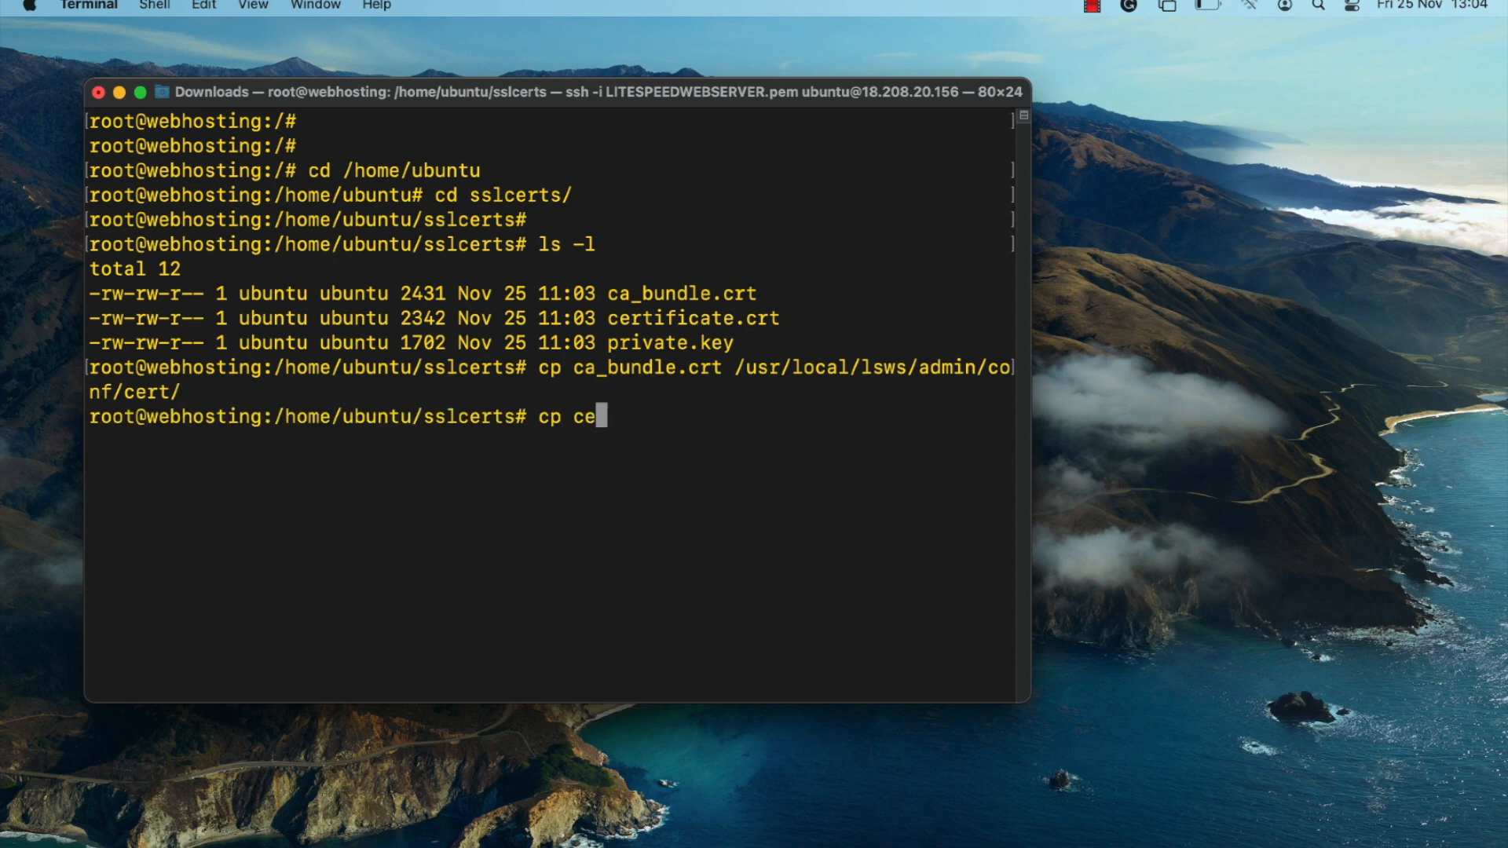
key(Tab)
text(/usr/local/lsws/admin/conf/cert/)
key(Return)
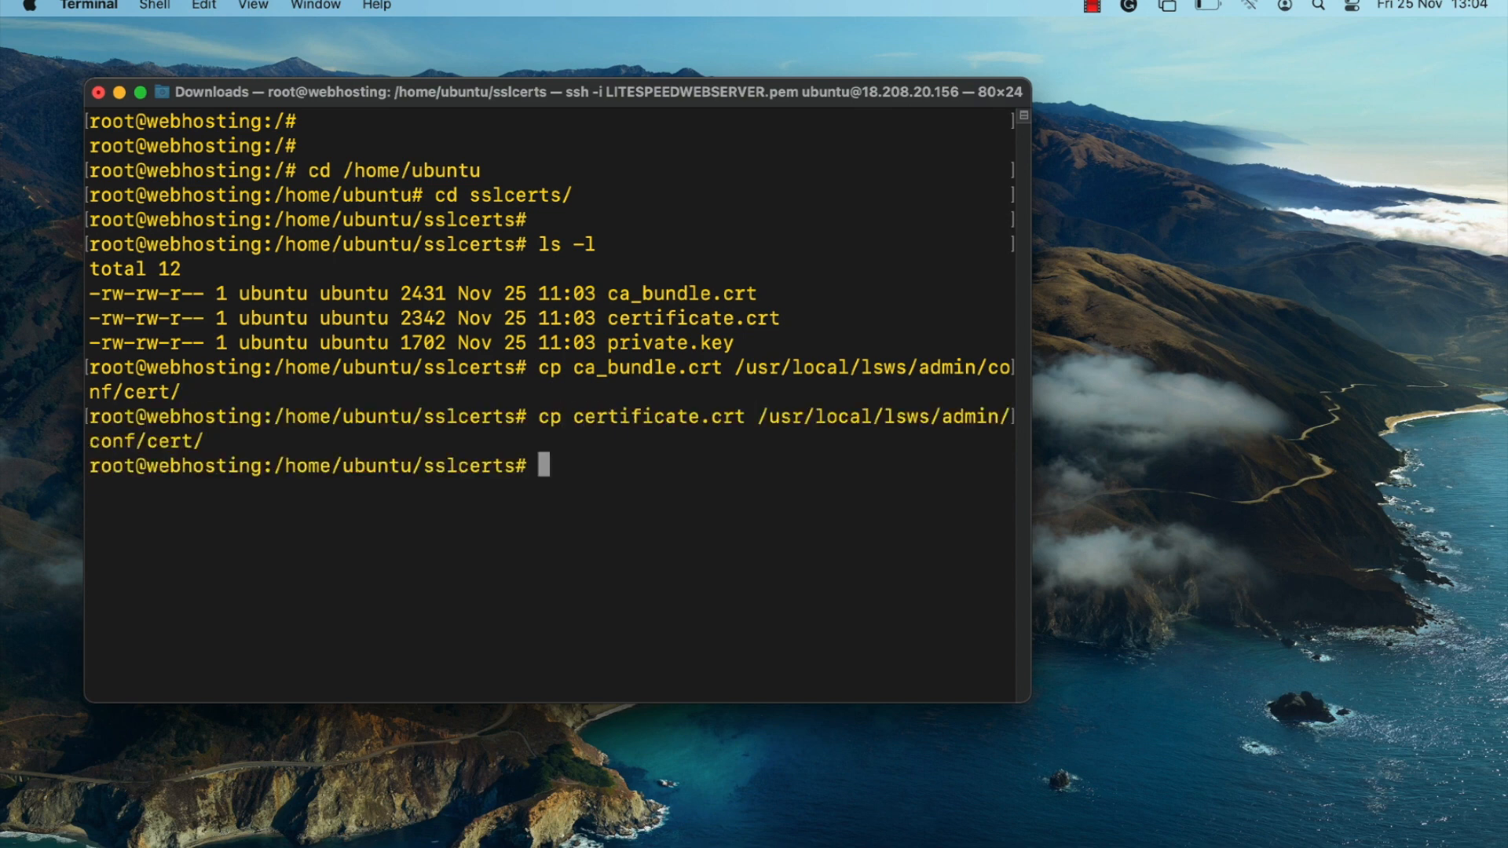
Copy private.key into /usr/local/lsws/admin/conf/cert/ with cp.
text(cp pri)
key(Tab)
text(/usr/local/lsws/admin/conf/cert/)
key(Return)
key(Return)
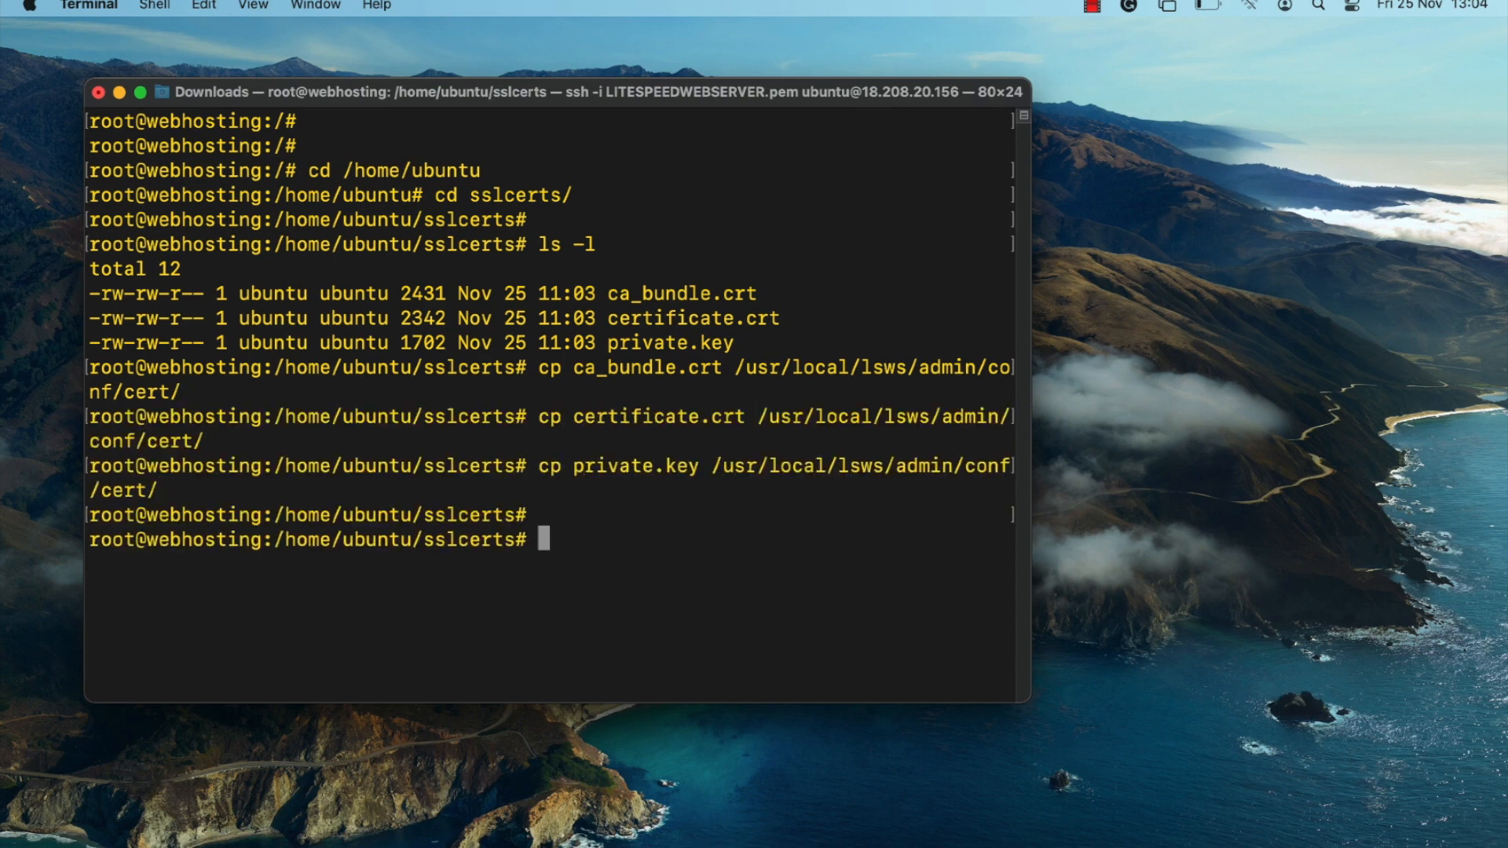
Clear the terminal and recursively set the owner and group of /usr/local/lsws/admin/conf/cert/* to lsadm:lsadm with chown.
text(clear)
key(Return)
key(Return)
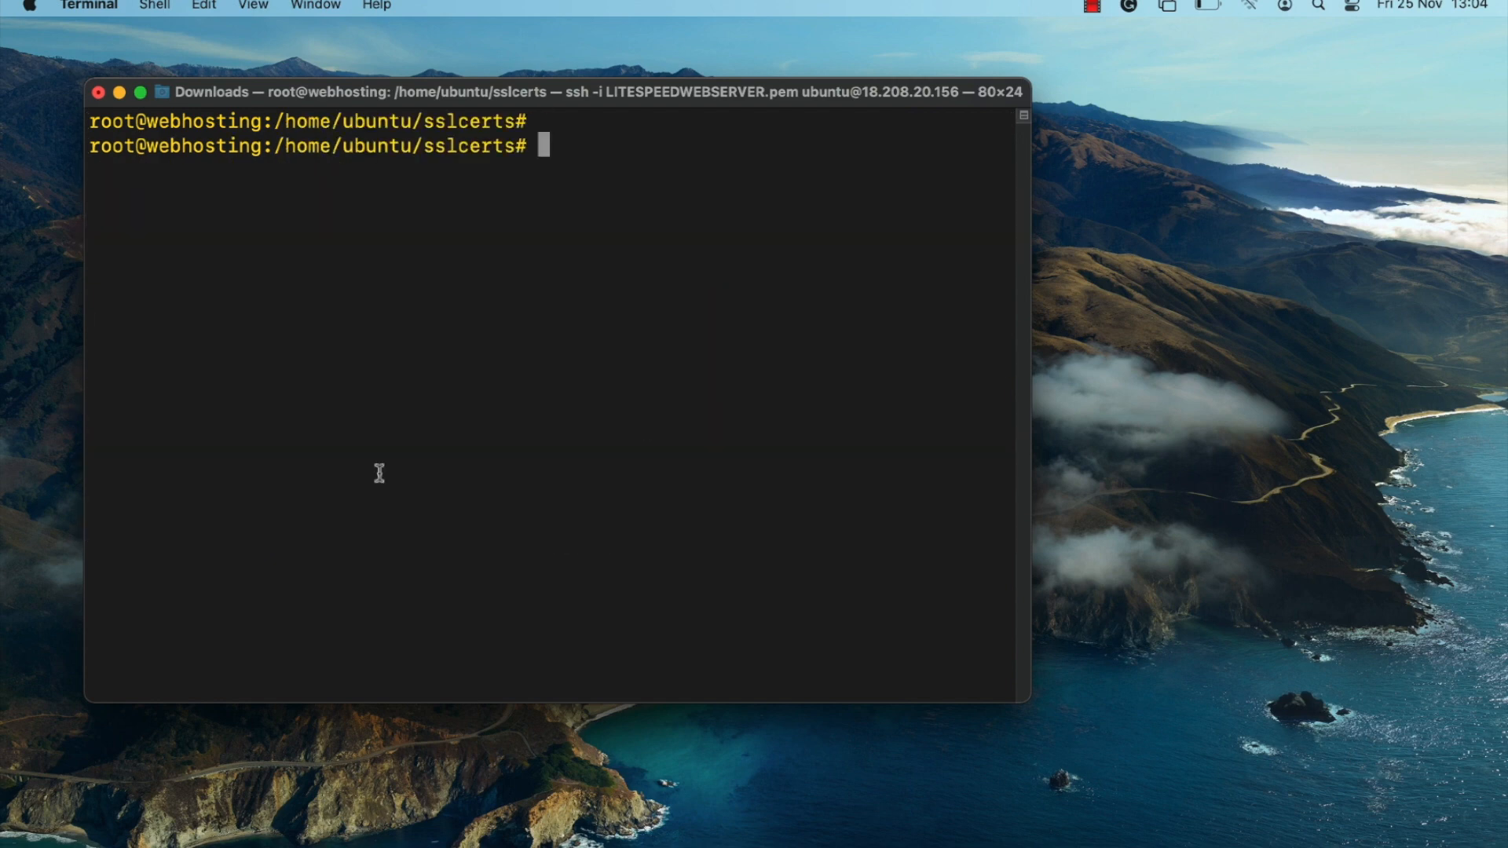
text(chown -R lsadm:lsadm /usr/local/lsws/admin/conf/cert/*)
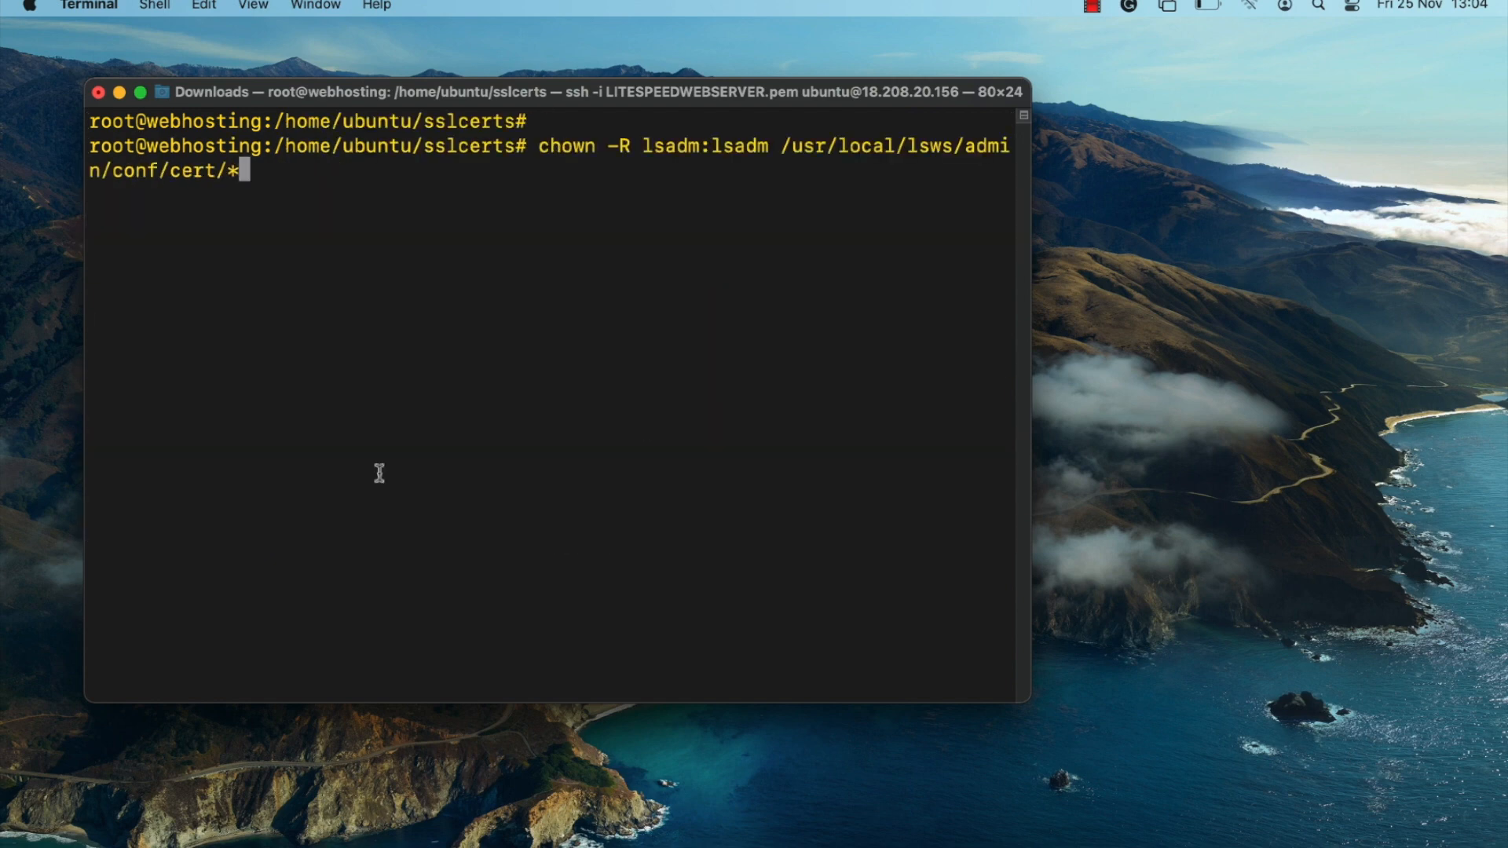
key(Return)
key(Return)
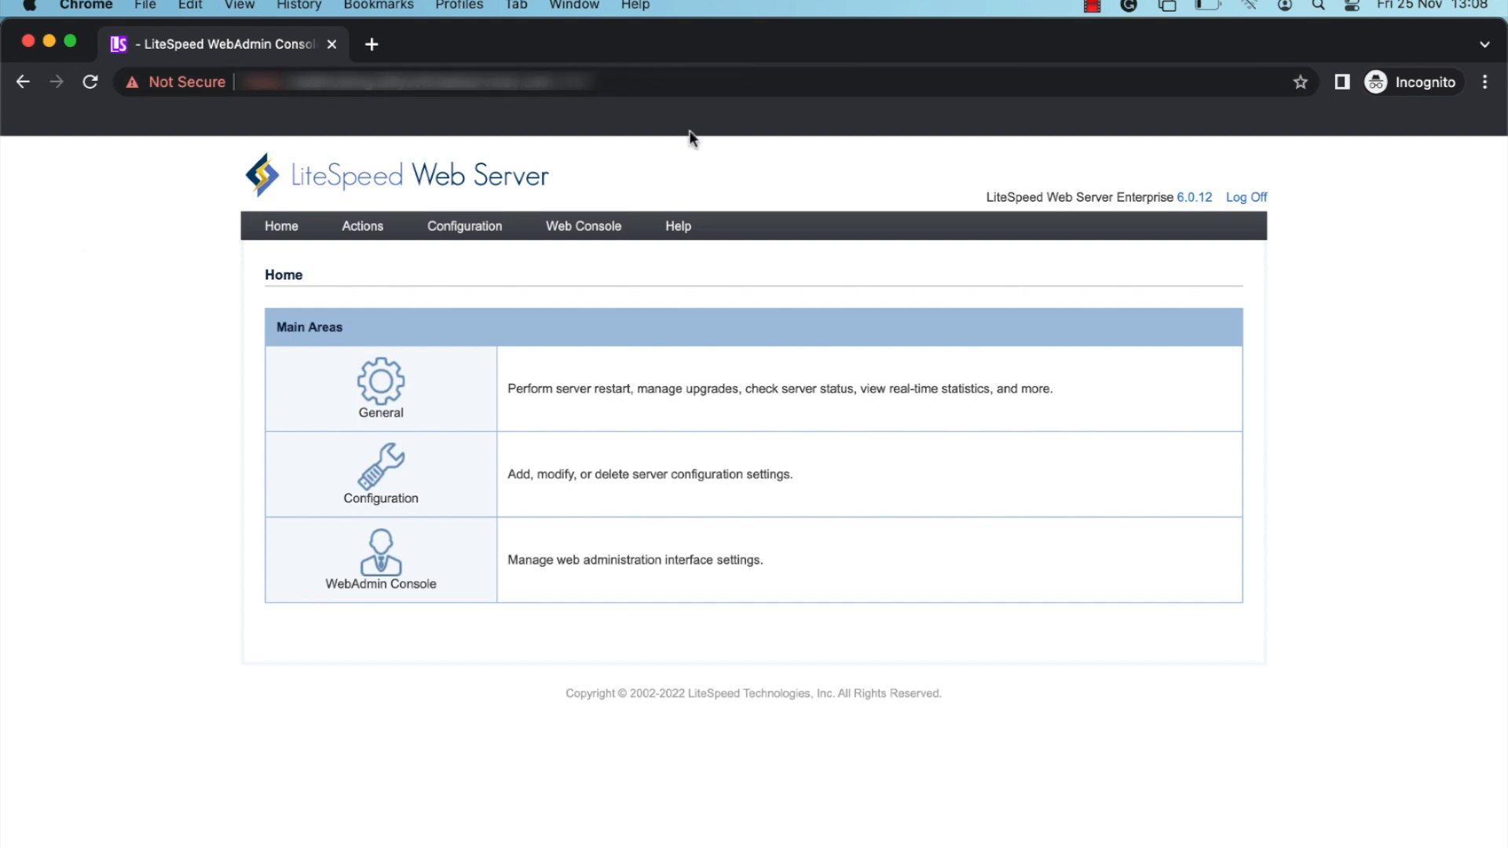
In Chrome, open the WebAdmin listener adminListener for editing, set Secure to Yes and save its address settings.
mouse_move(558, 229)
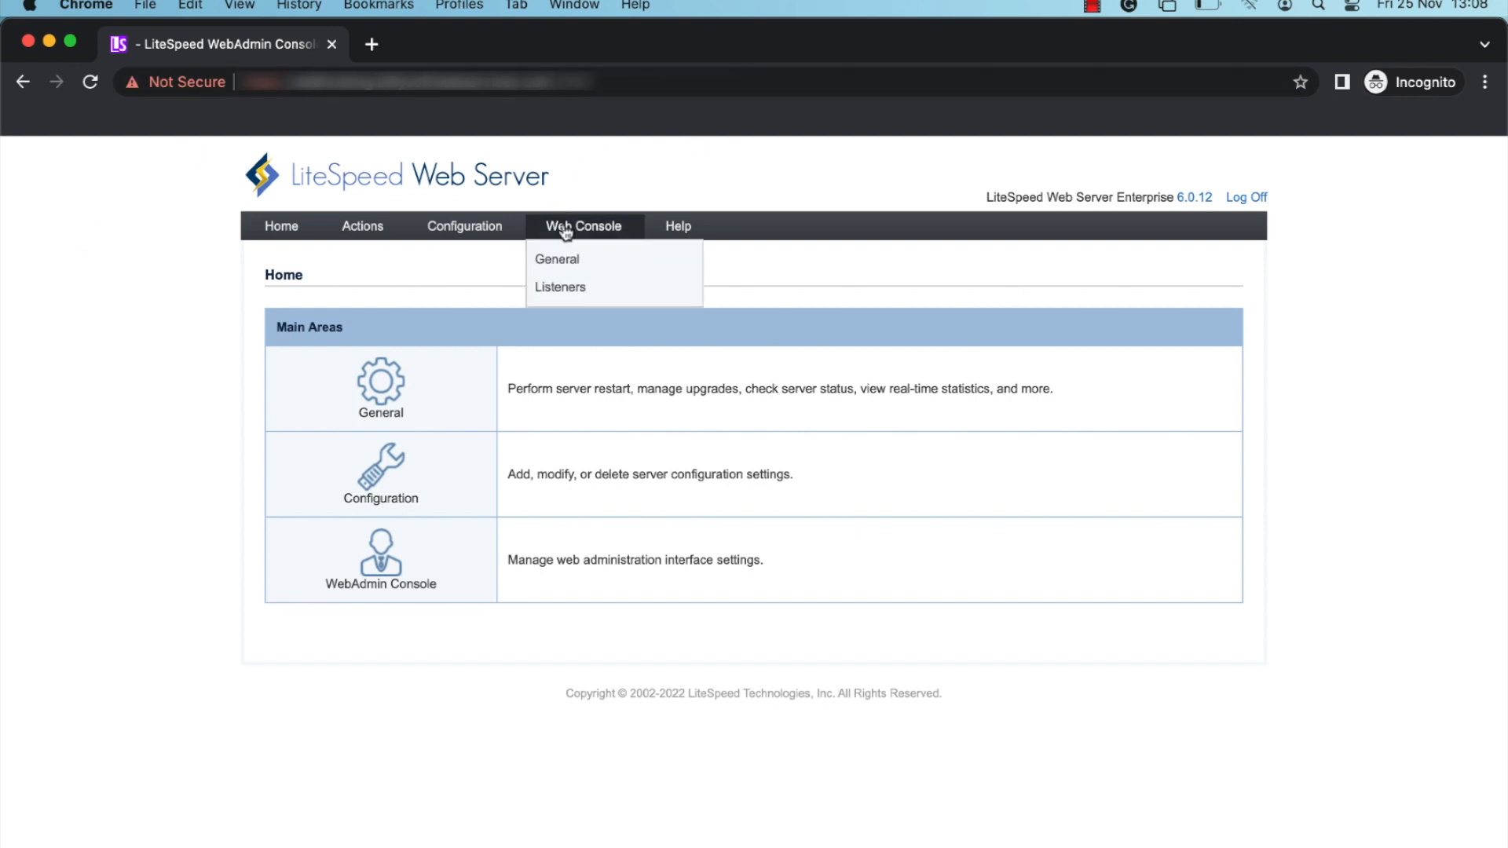
click(570, 290)
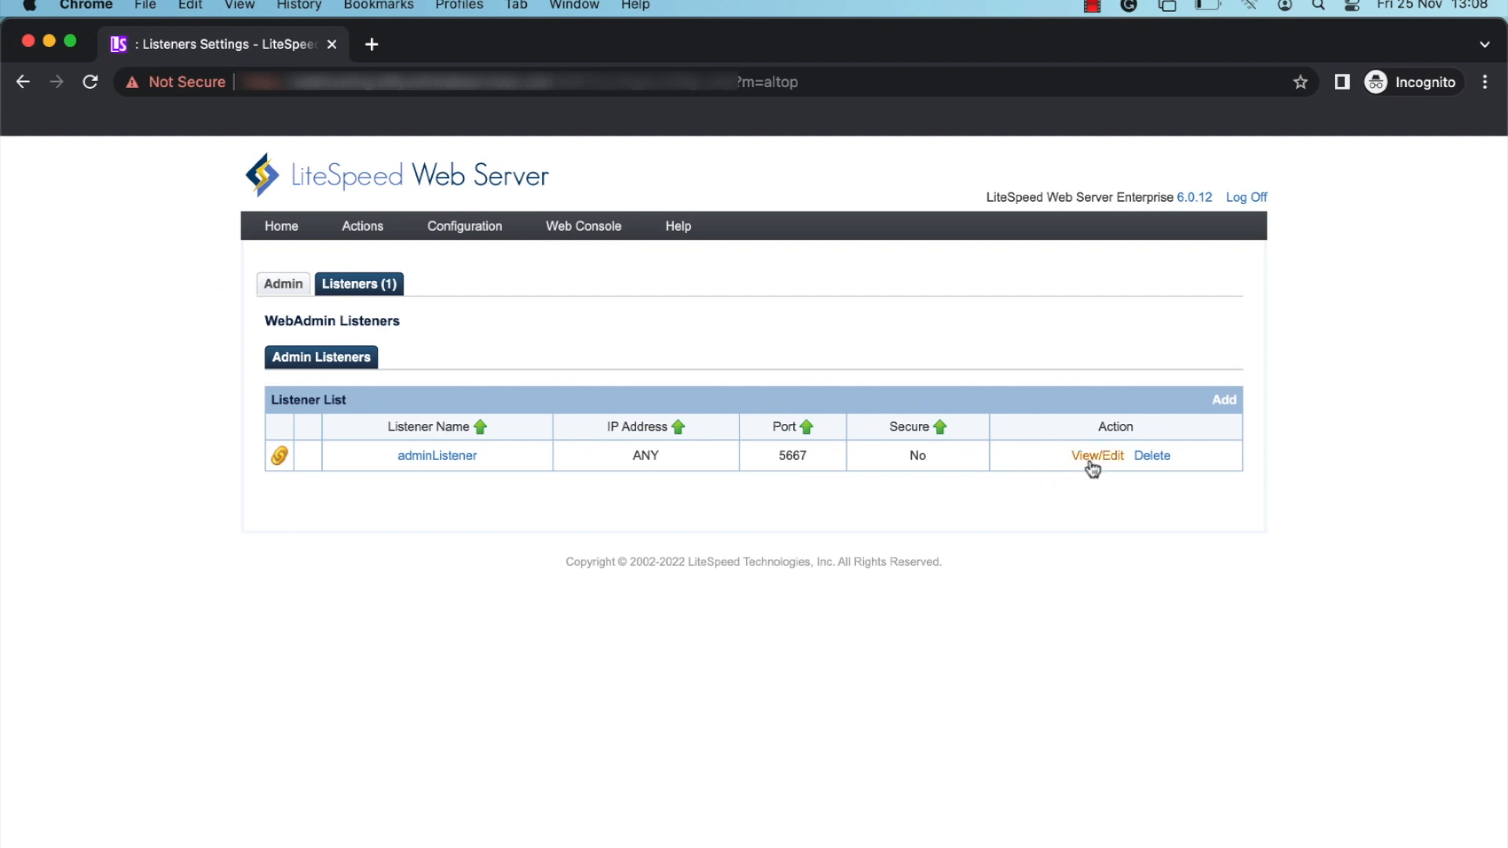
click(1087, 462)
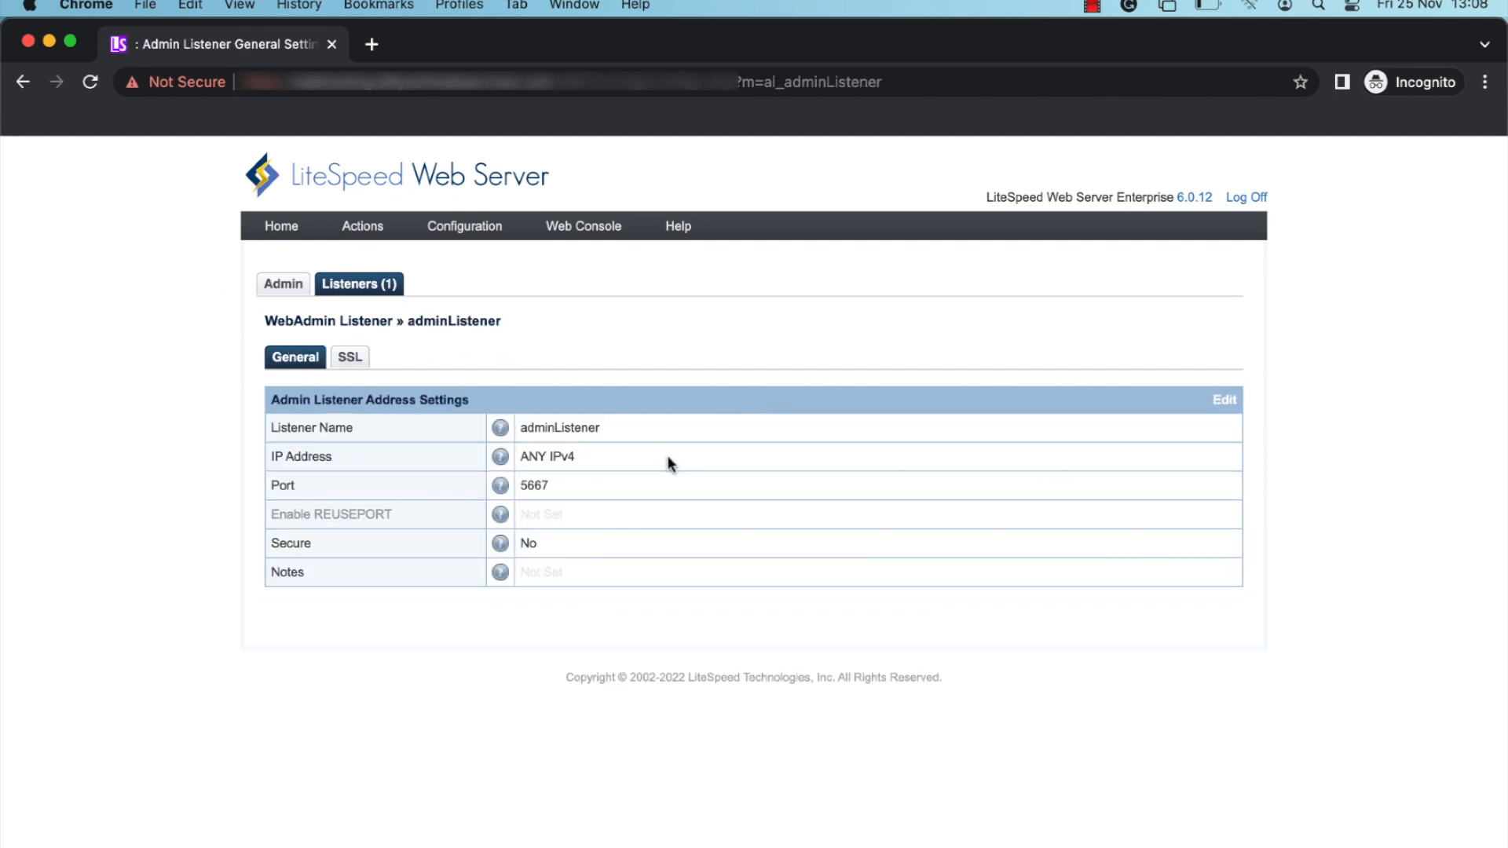
click(1224, 400)
click(525, 715)
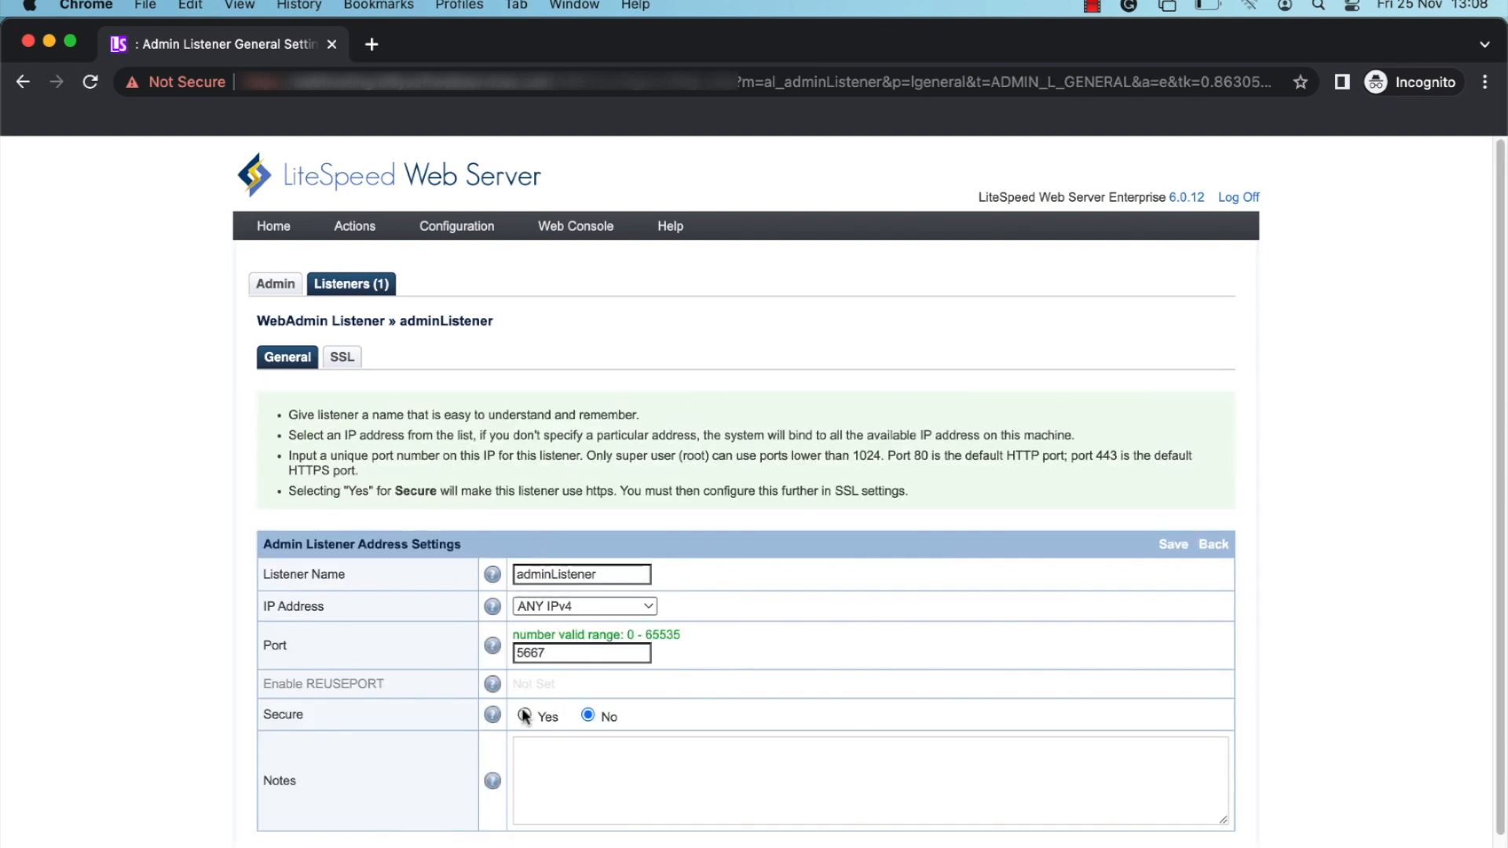
click(1174, 545)
In adminListener's SSL settings, set the private key file to /usr/local/lsws/admin/conf/cert/private.key and the certificate file to /usr/local/lsws/admin/conf/cert/certificate.crt.
click(350, 394)
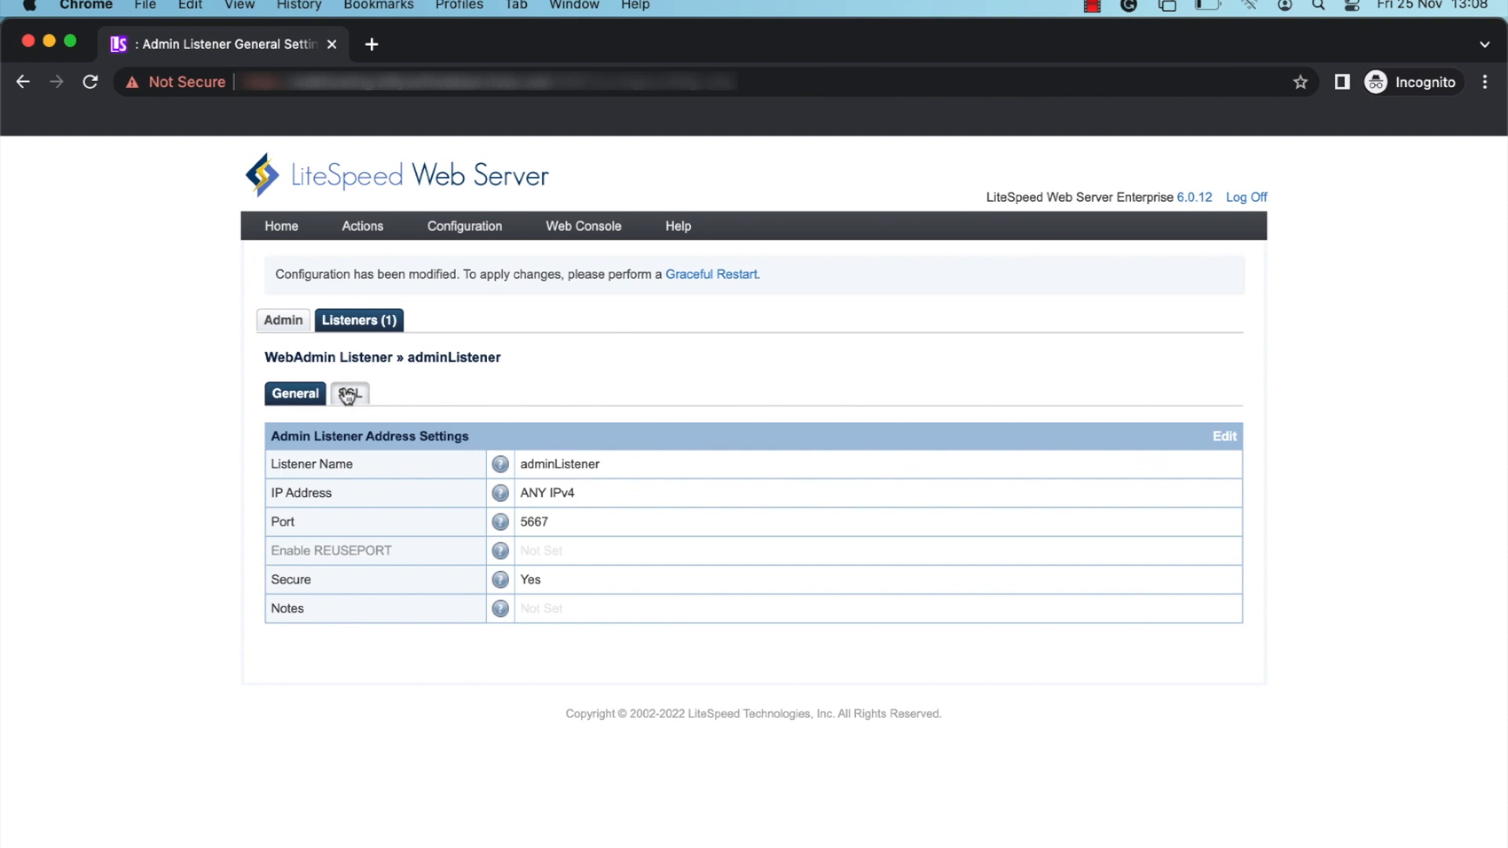
click(1217, 437)
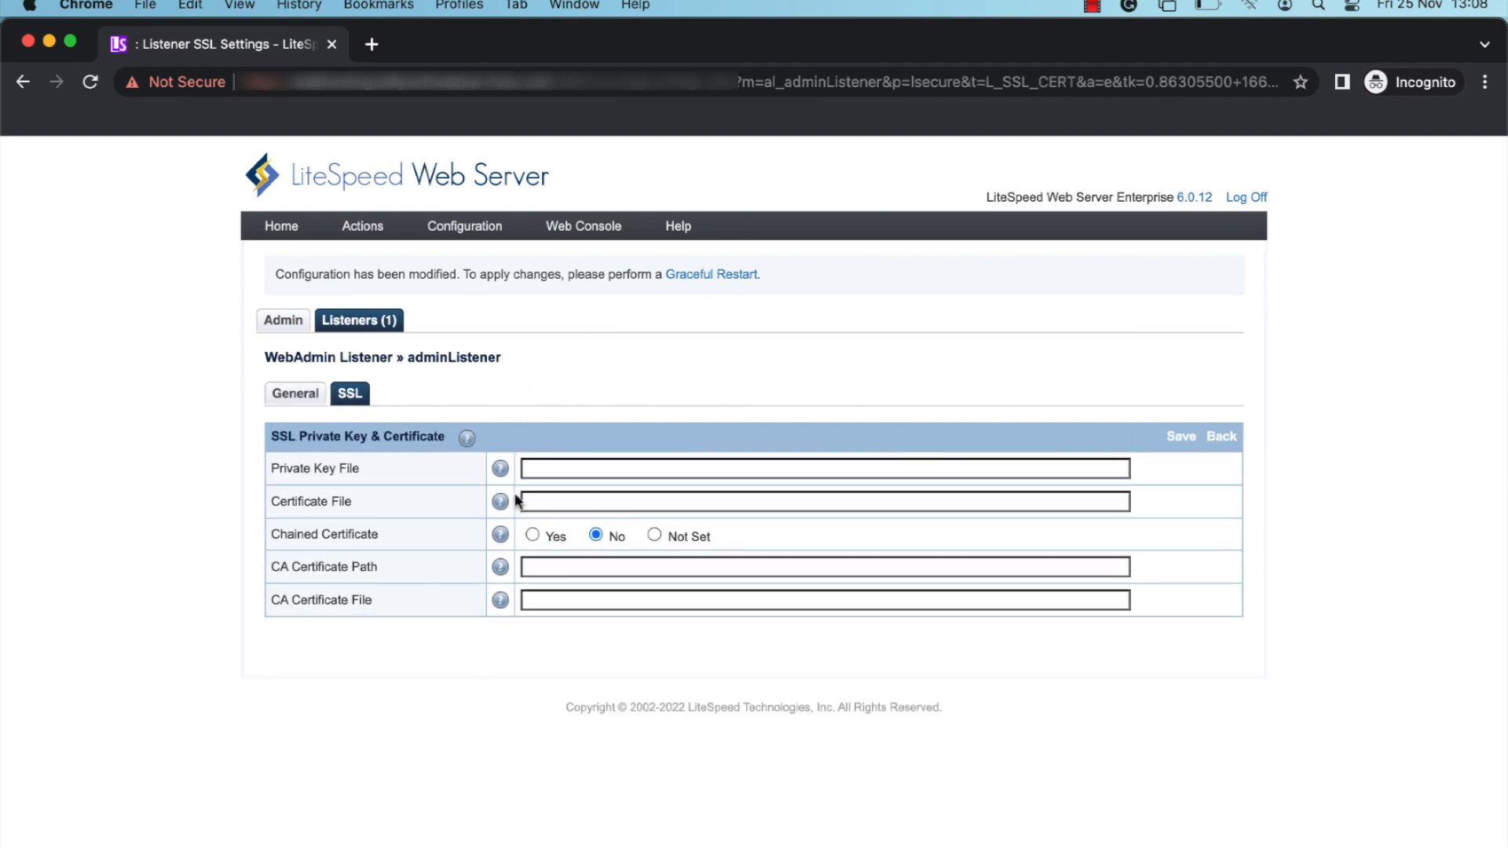
click(553, 458)
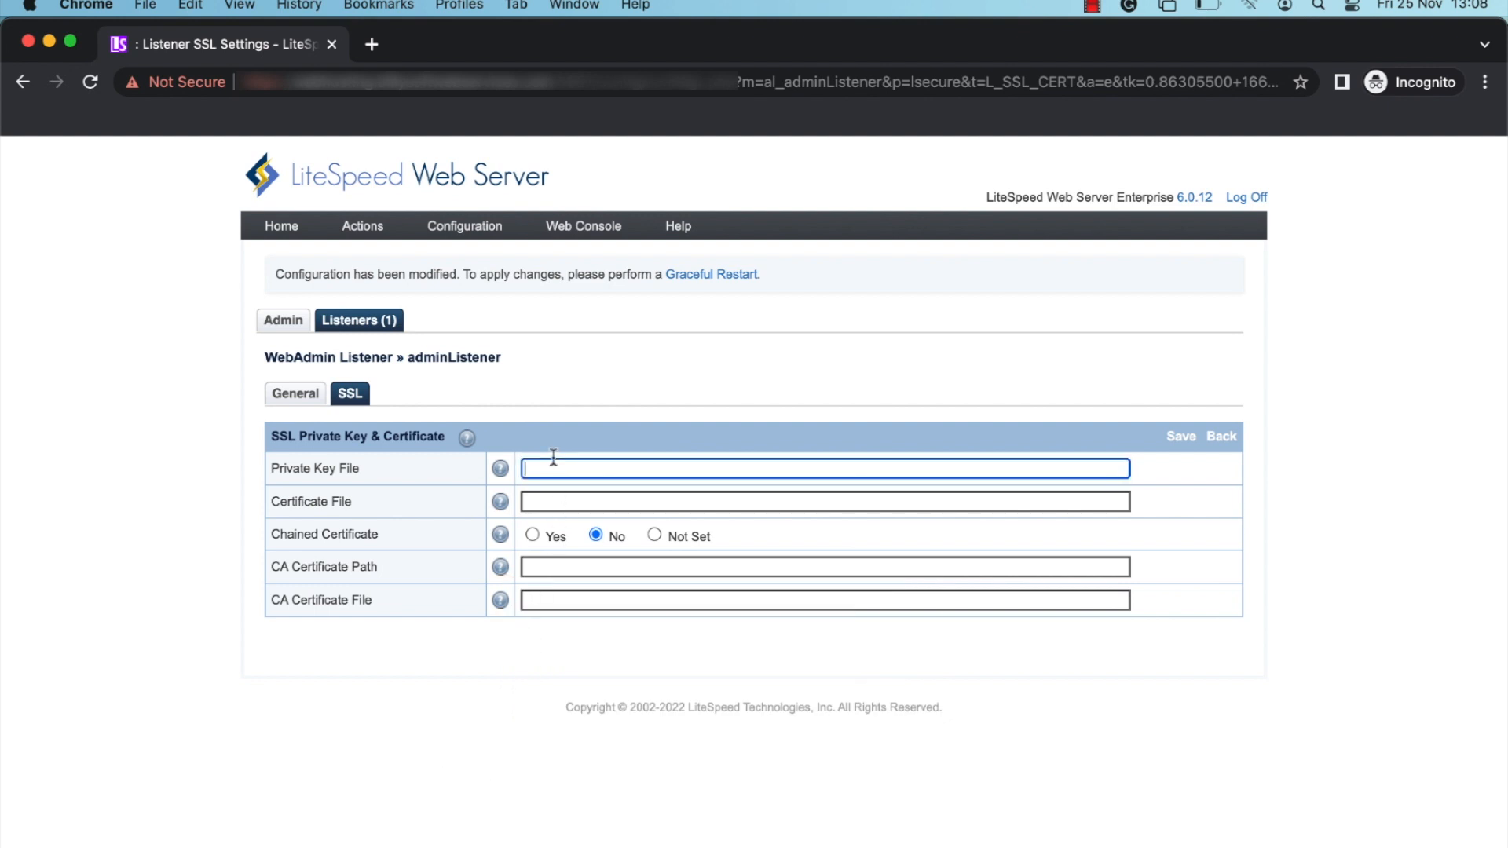
key(super+v)
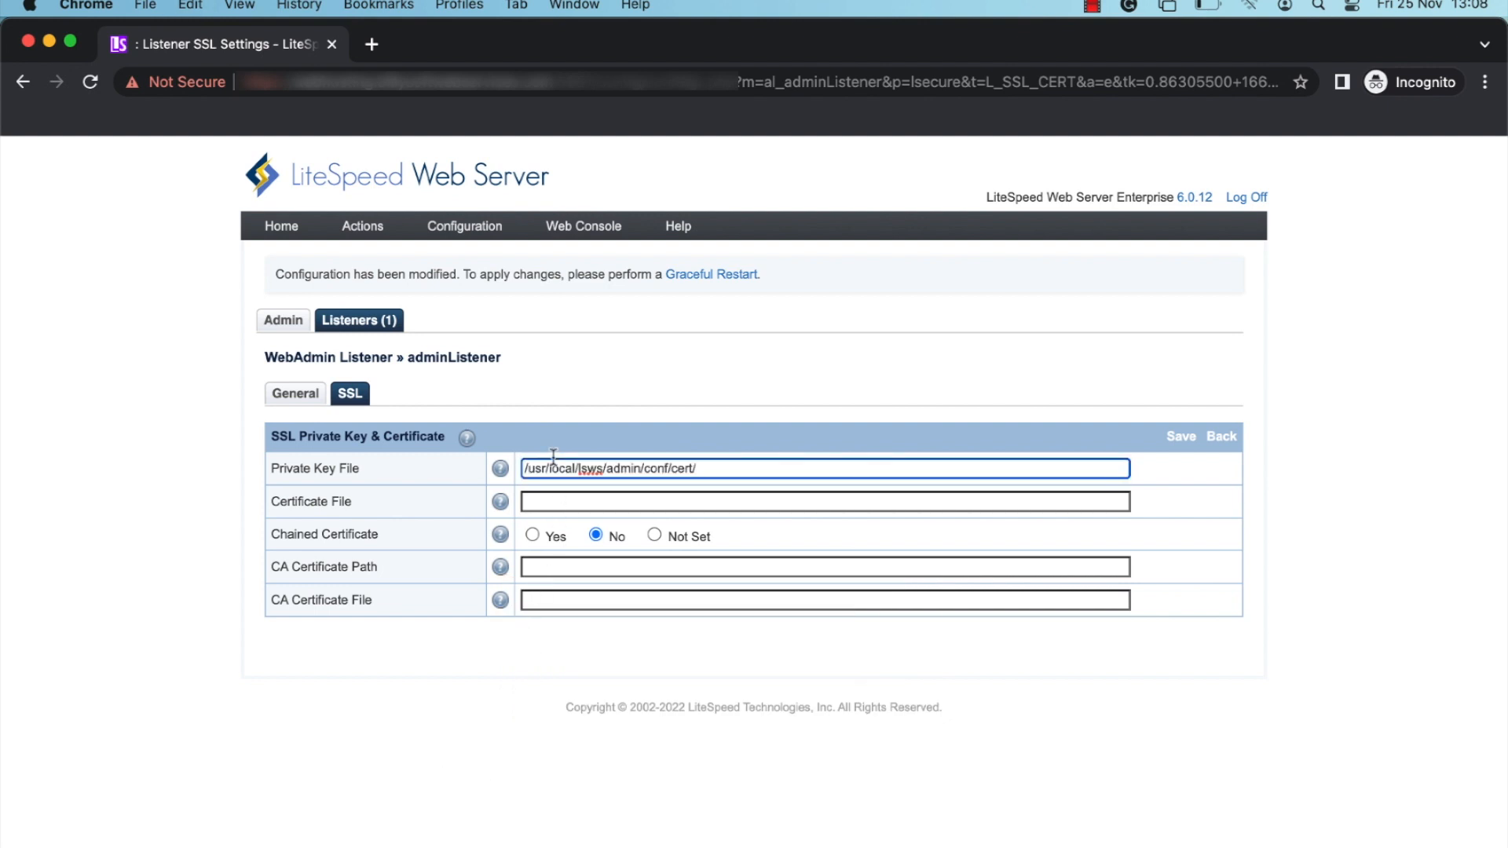
text(private.key)
click(568, 504)
key(super+v)
text(certificate.)
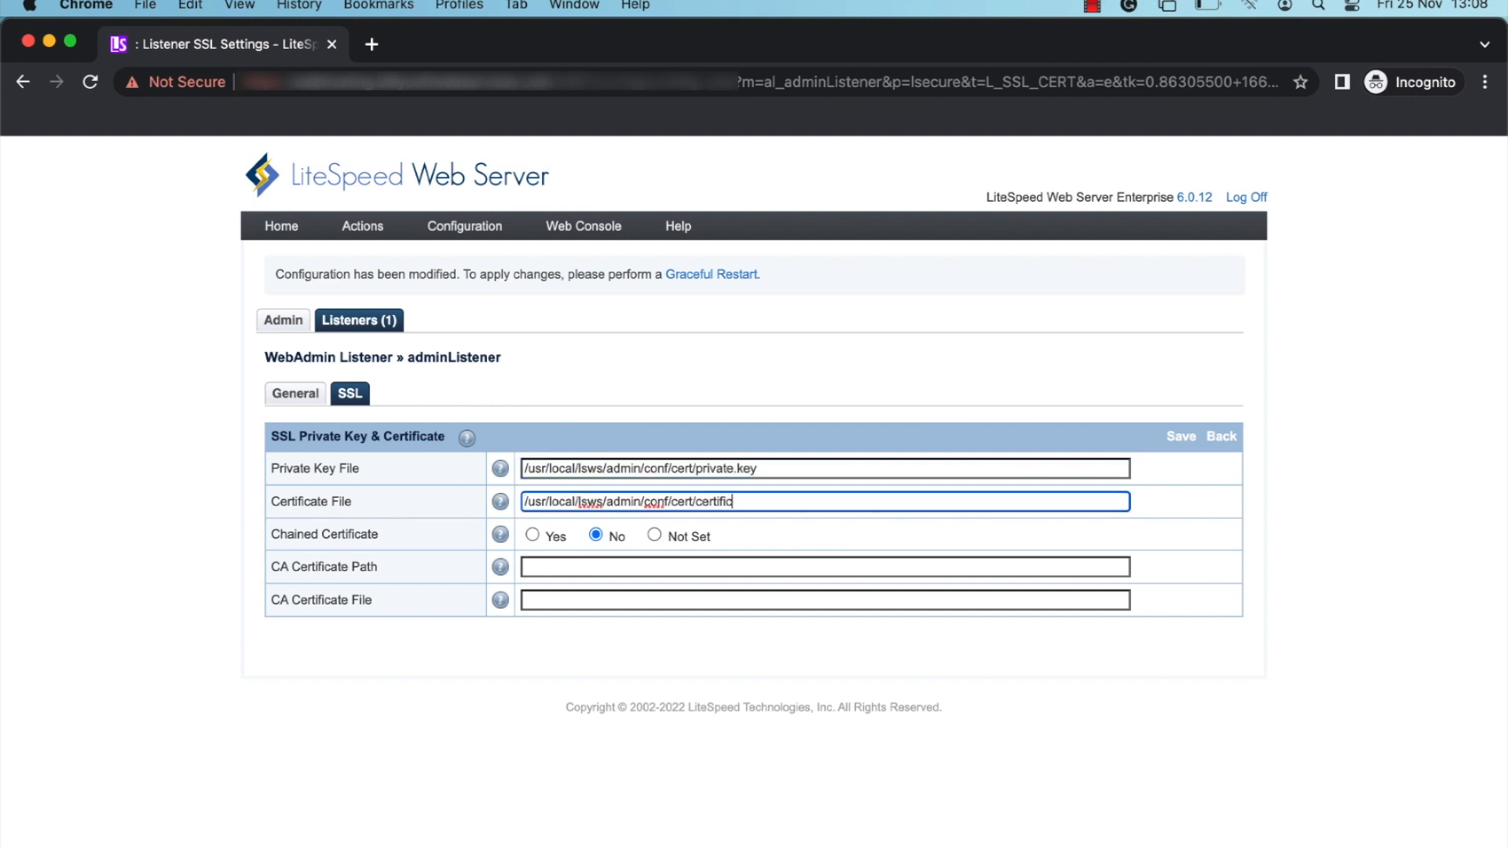
Set Chained Certificate to Yes, CA Certificate Path to /usr/local/lsws/admin/conf/cert/ and CA Certificate File to /usr/local/lsws/admin/conf/cert/ca_bundle.crt, and save the SSL settings.
click(533, 535)
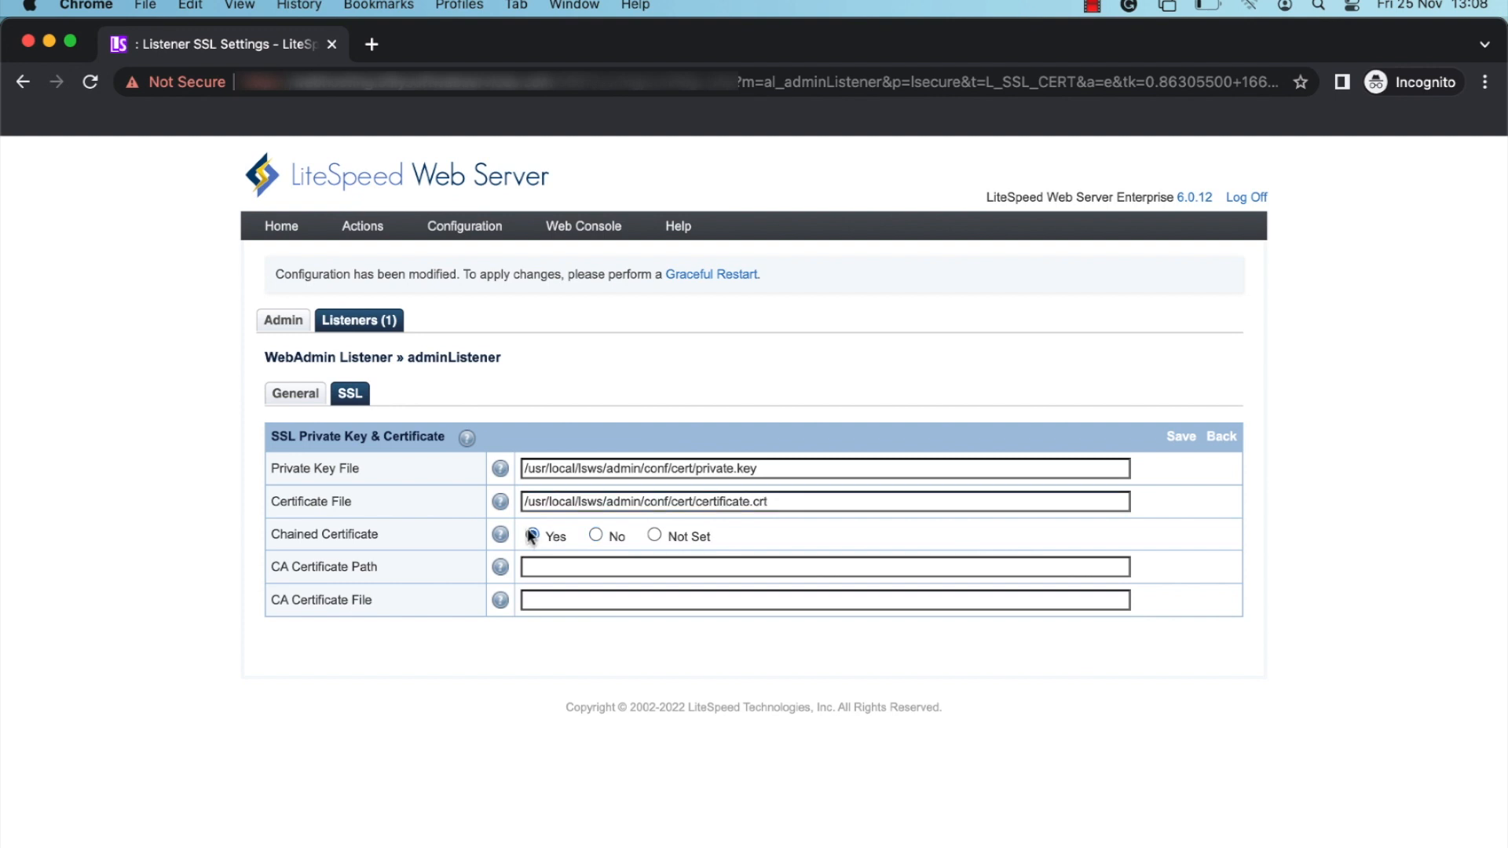
click(536, 571)
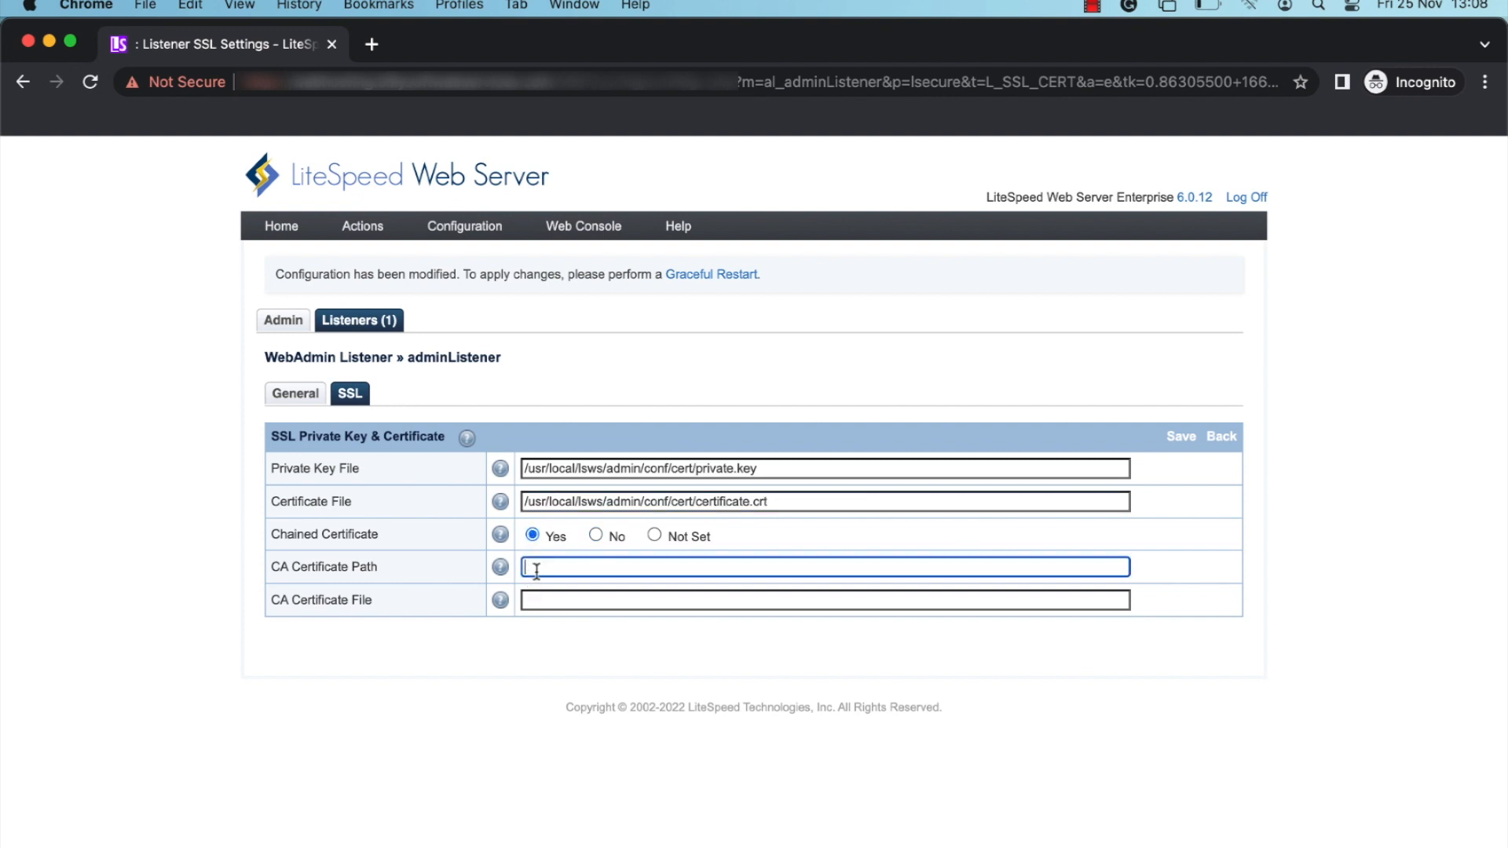
text(/usr/local/lsws/admin/conf/cert/)
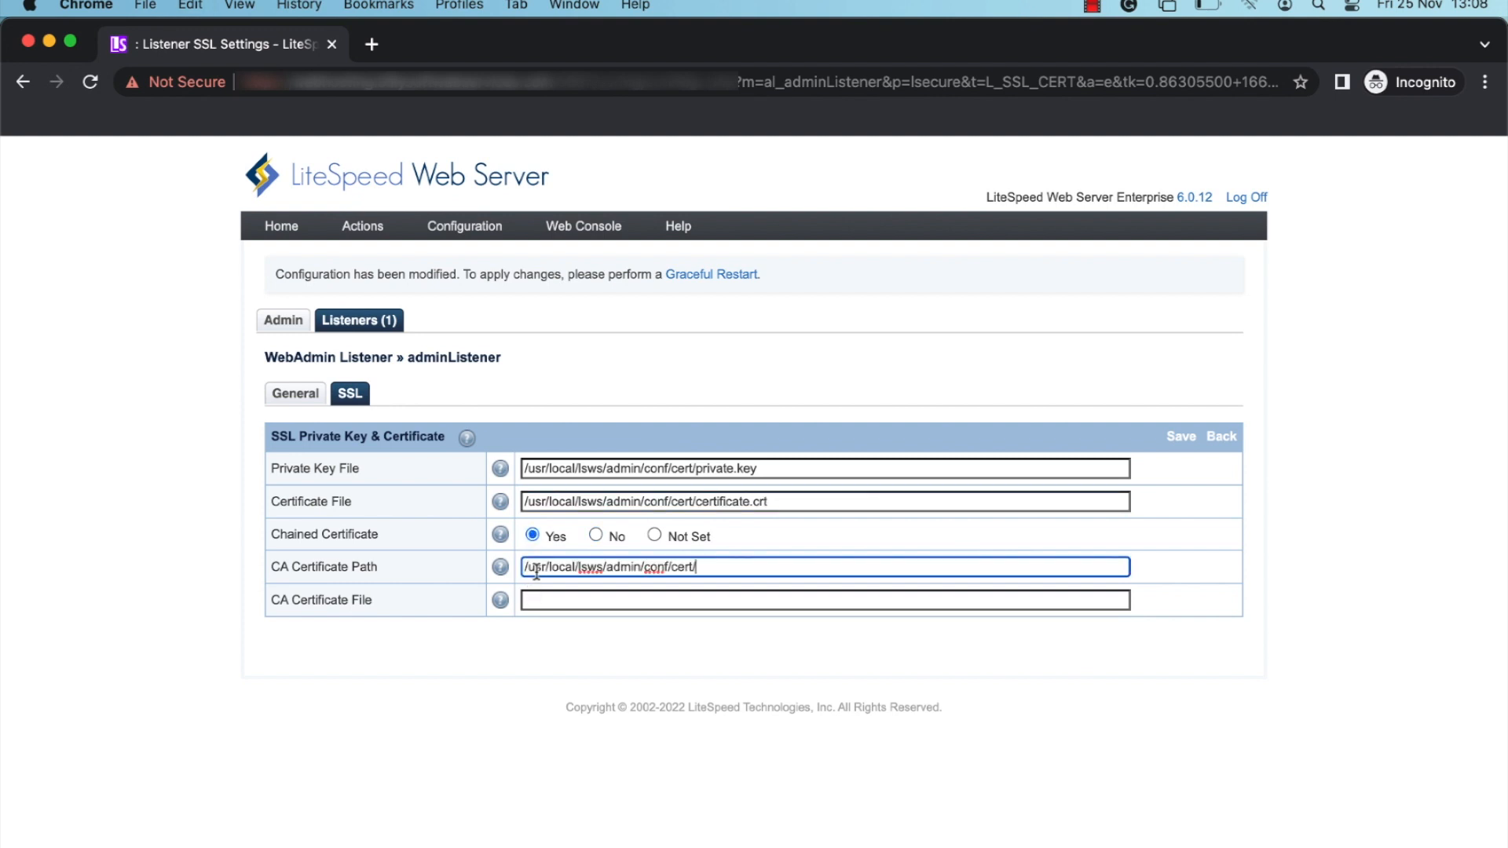
click(532, 601)
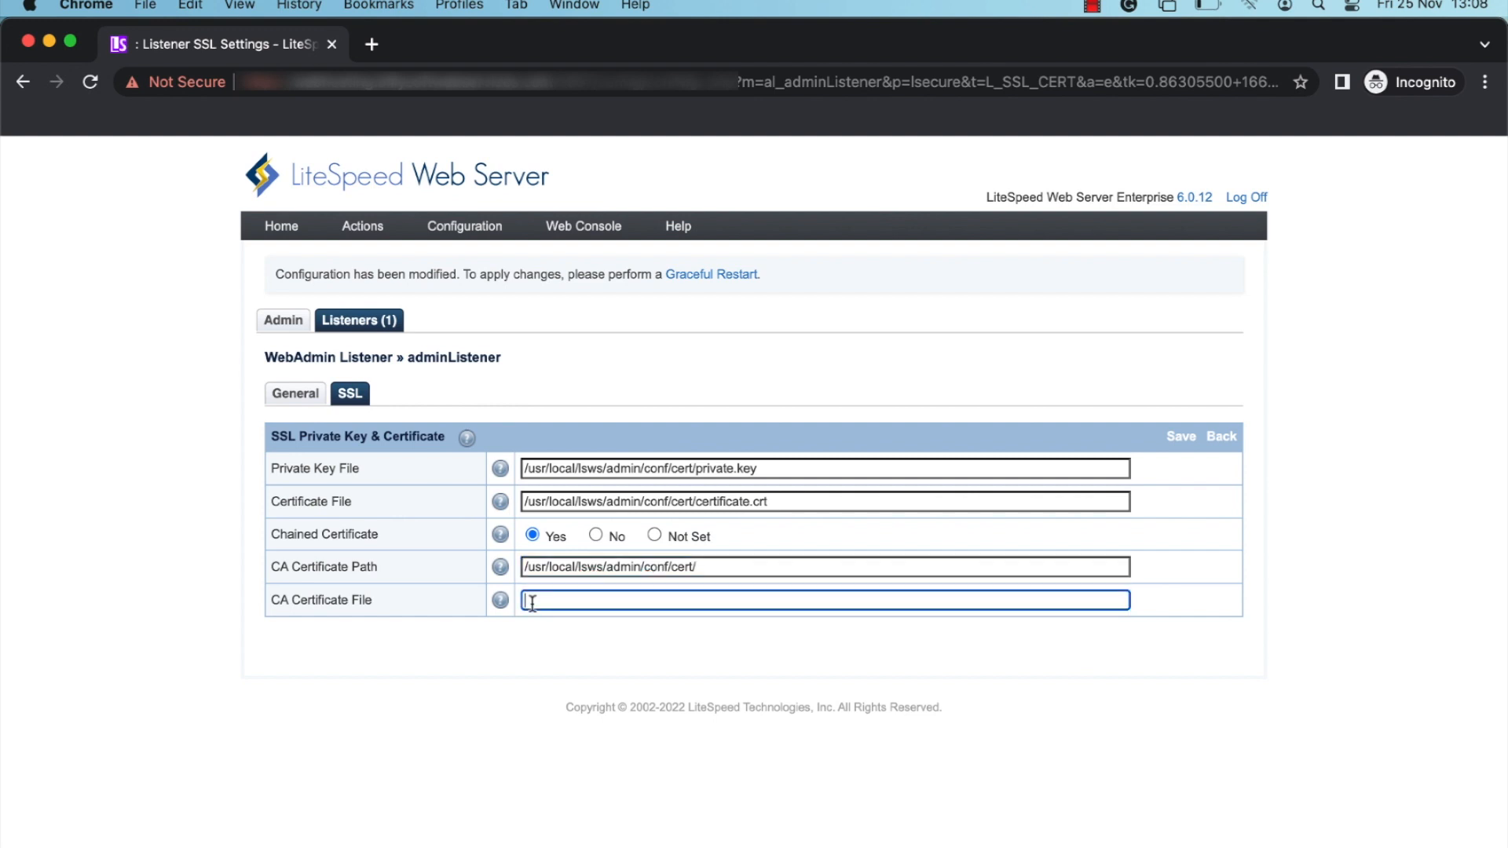
text(/usr/local/lsws/admin/conf/cert/)
text(ca)
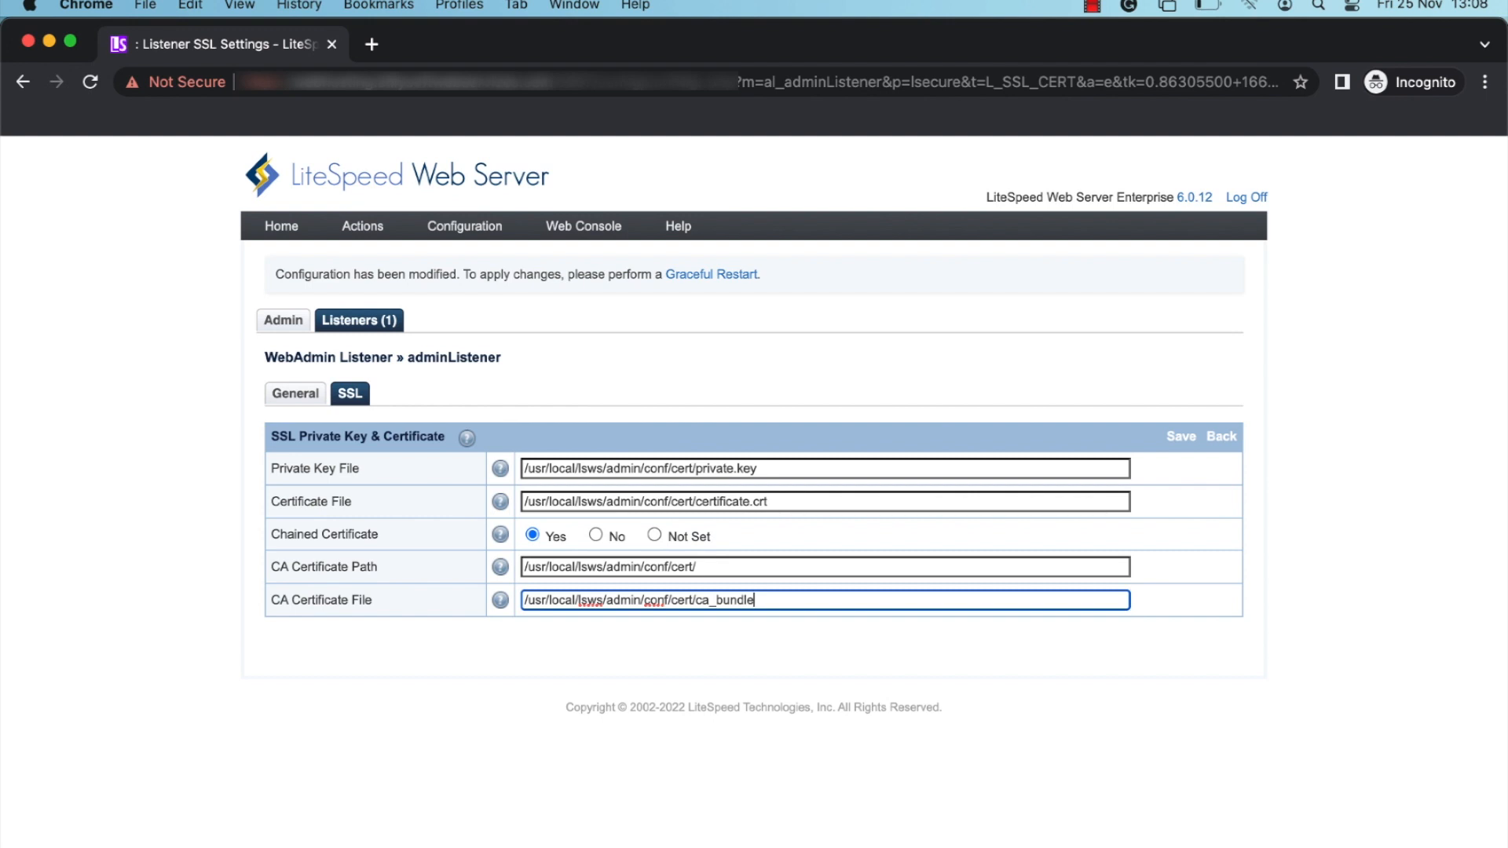
text(_bundle.crt)
click(1180, 439)
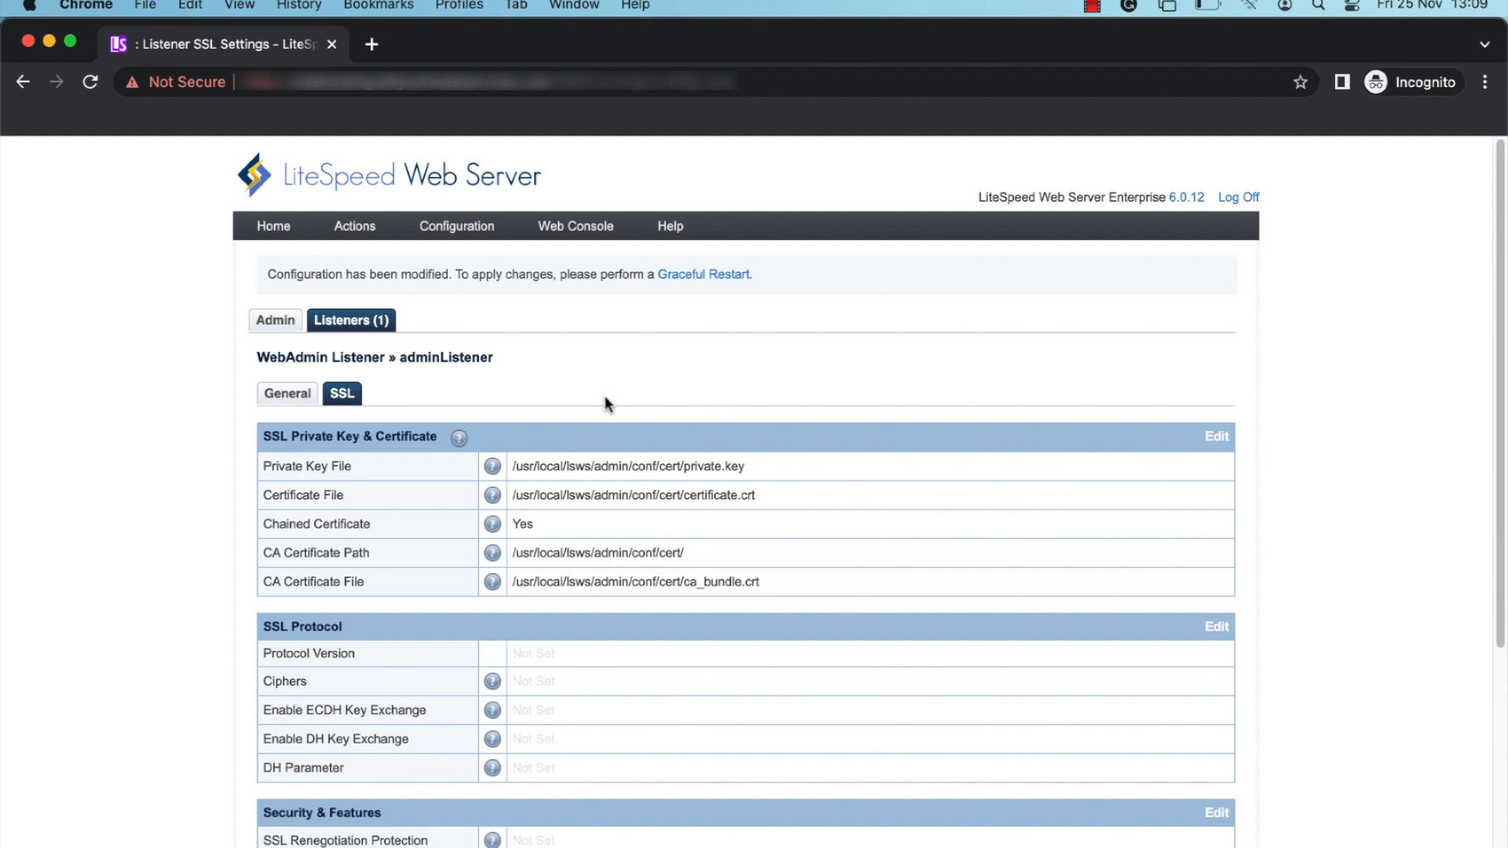
Perform a graceful restart of the LiteSpeed web server to apply the modified listener configuration.
click(701, 274)
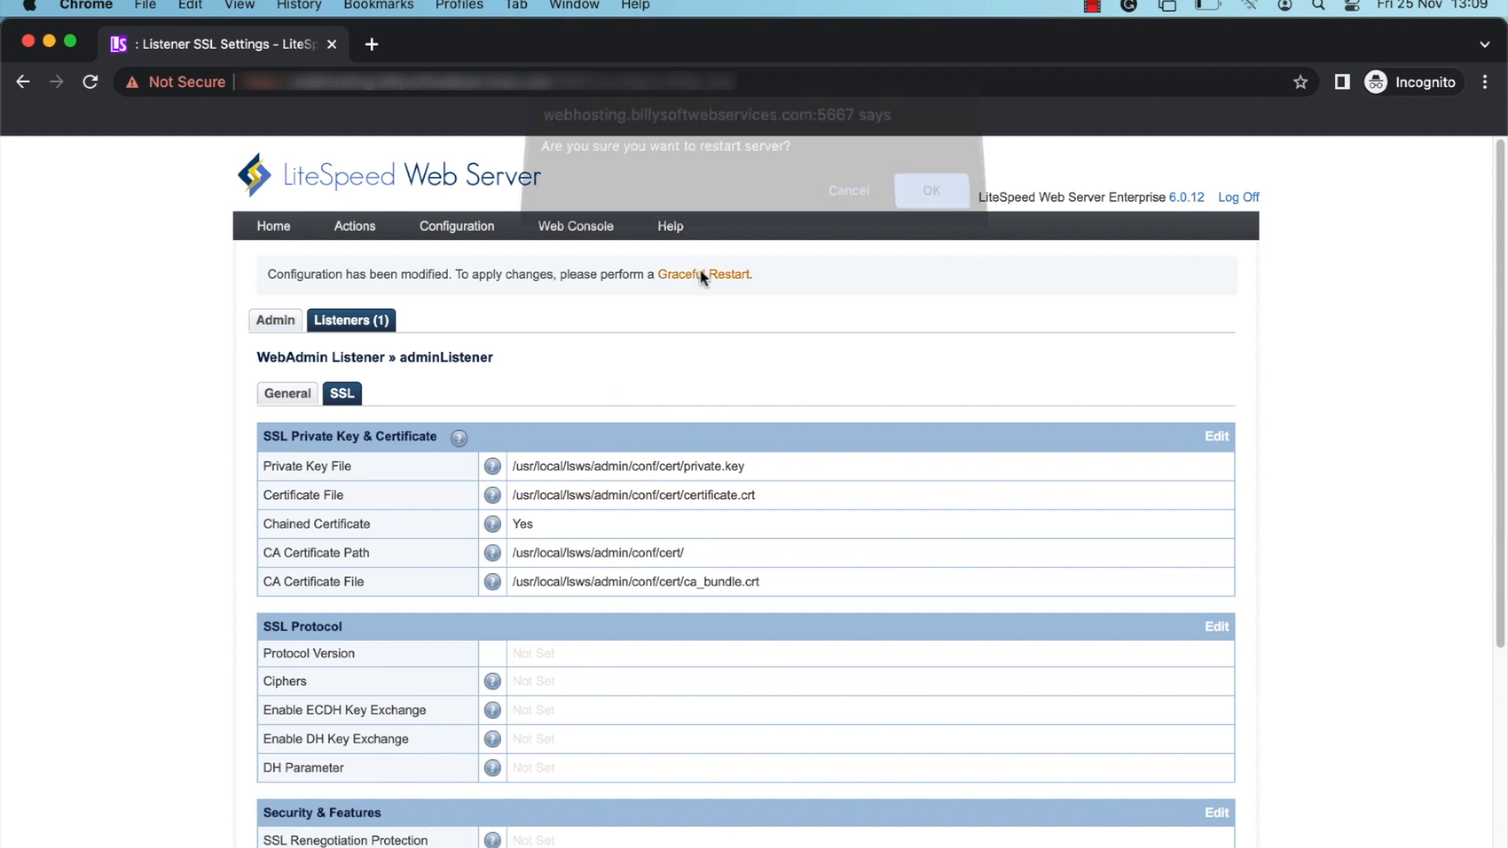
click(941, 215)
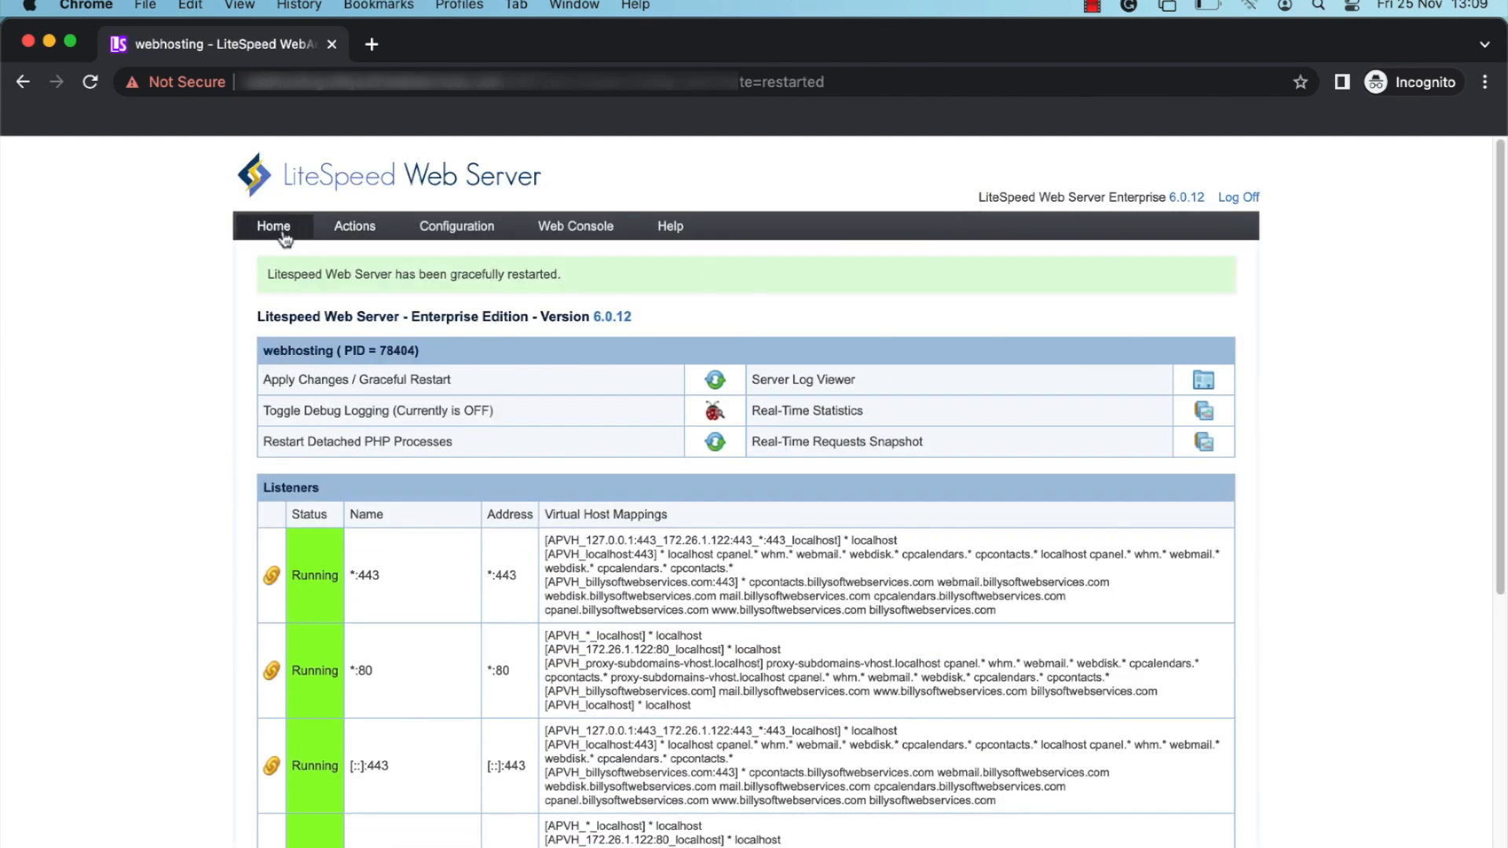
Return to the WebAdmin Console home page and check the site's connection security and certificate details in the browser.
click(283, 233)
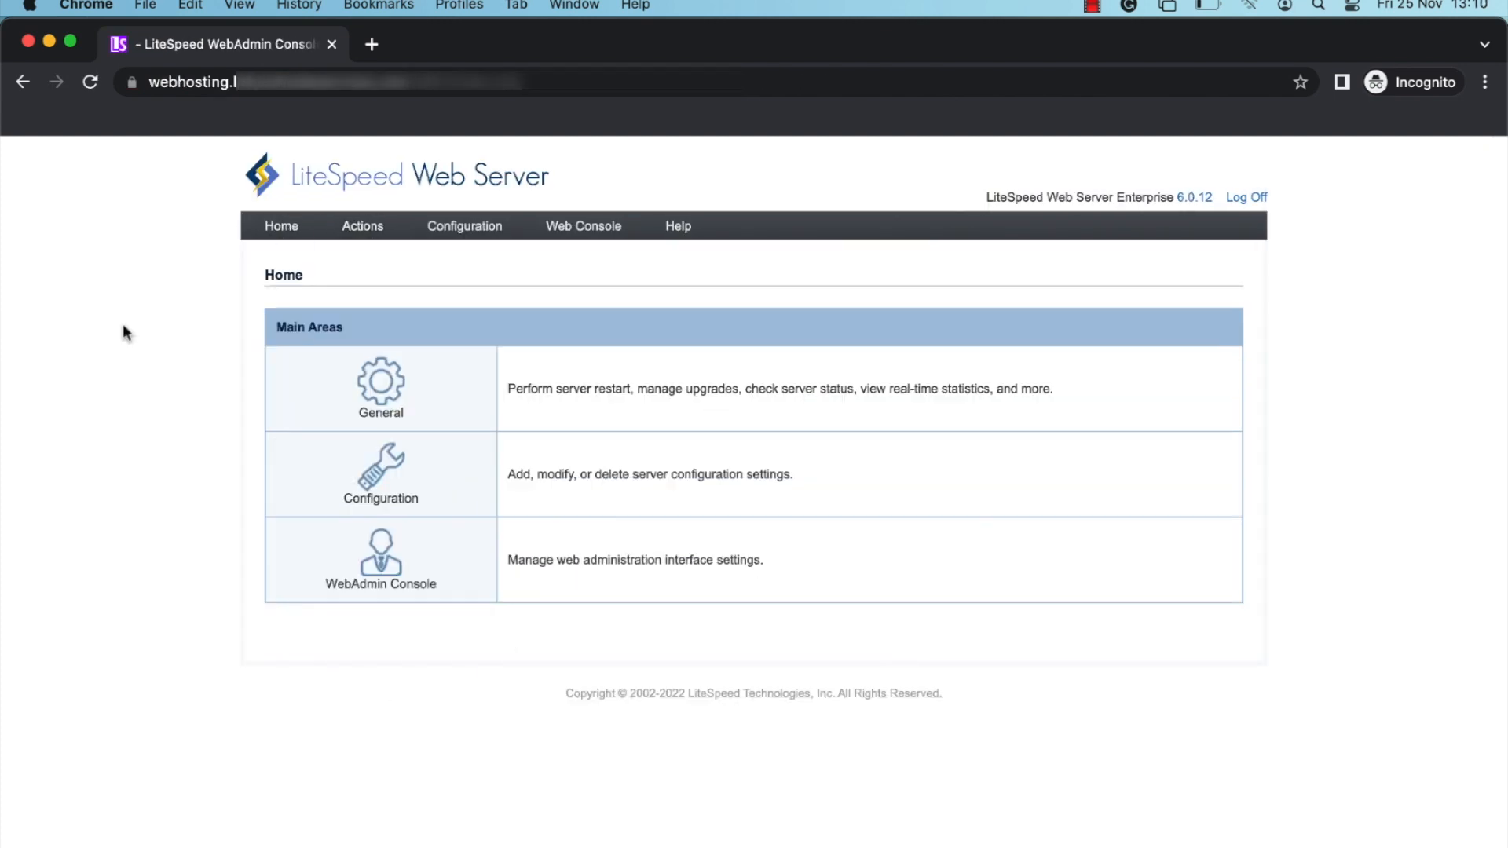
click(132, 81)
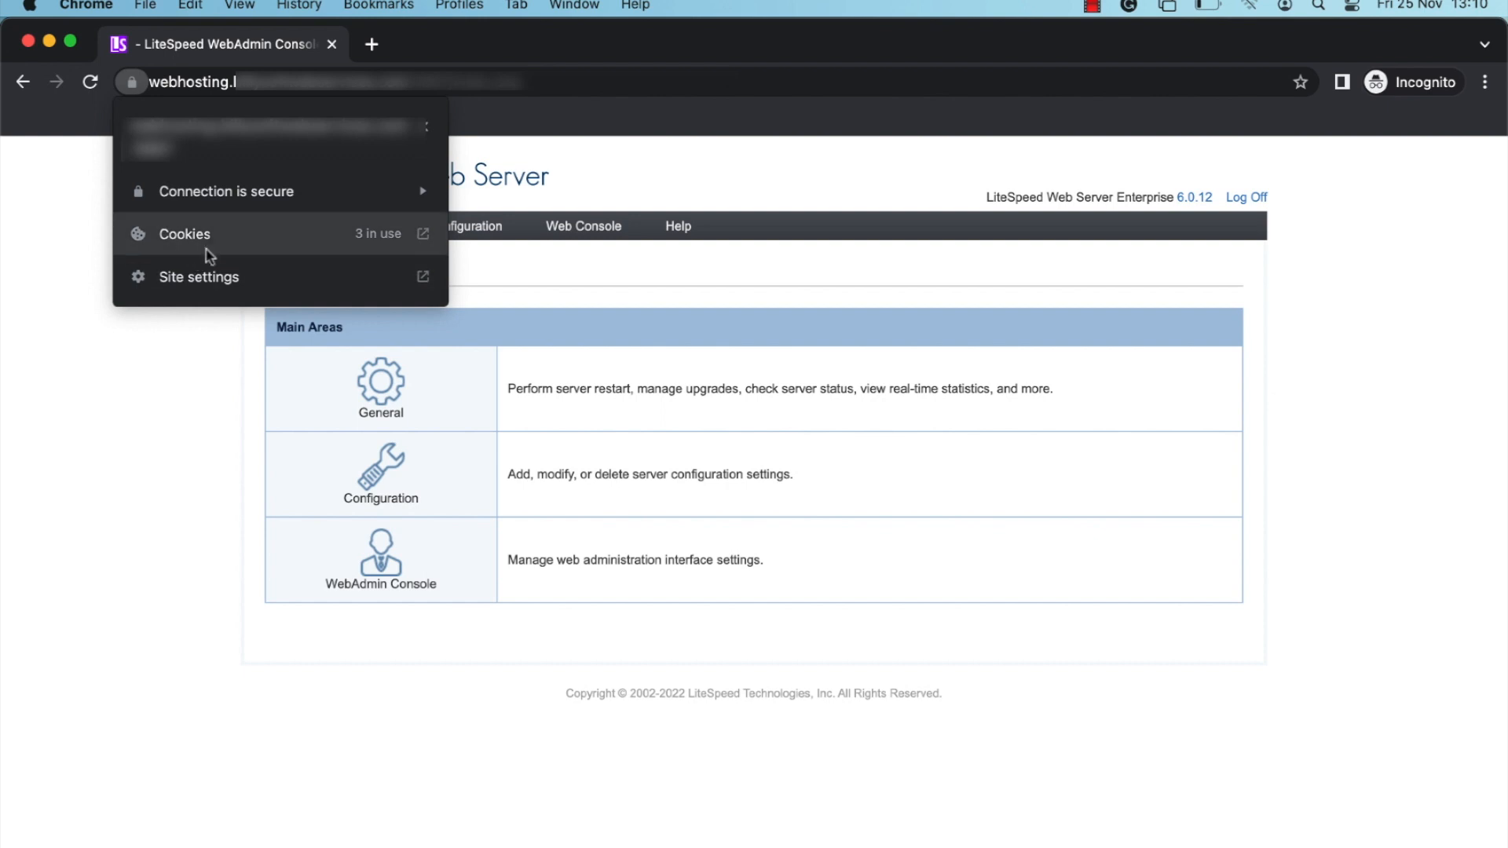
click(243, 208)
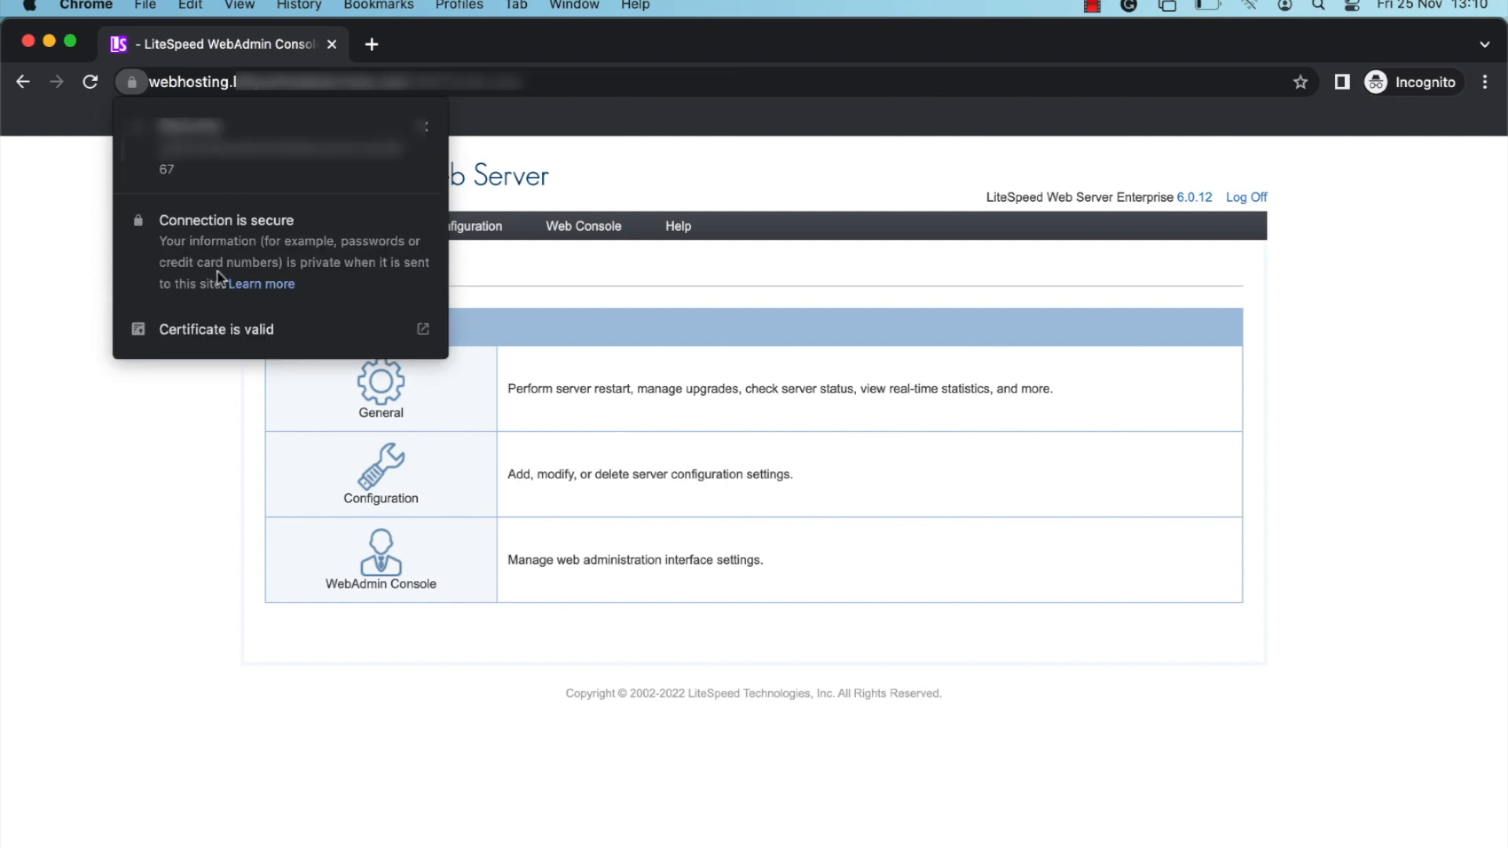